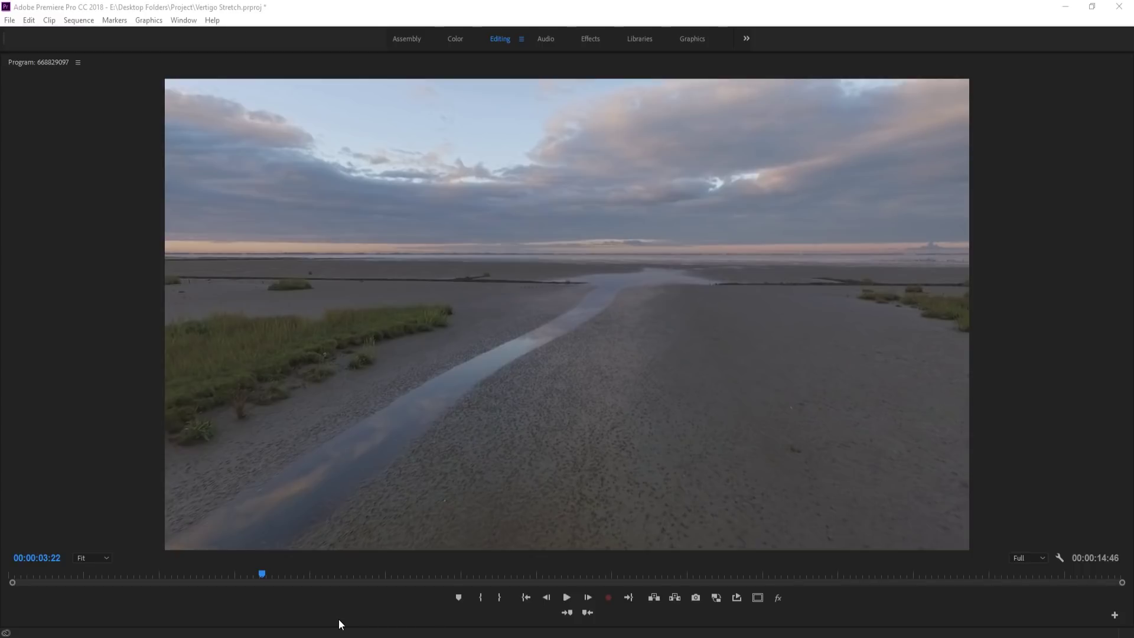
Step: Play the finished dolly-zoom beach clip from the start in the maximized Program Monitor
{"action": "left_click", "coordinate": [264, 575]}
{"action": "key", "text": "space"}
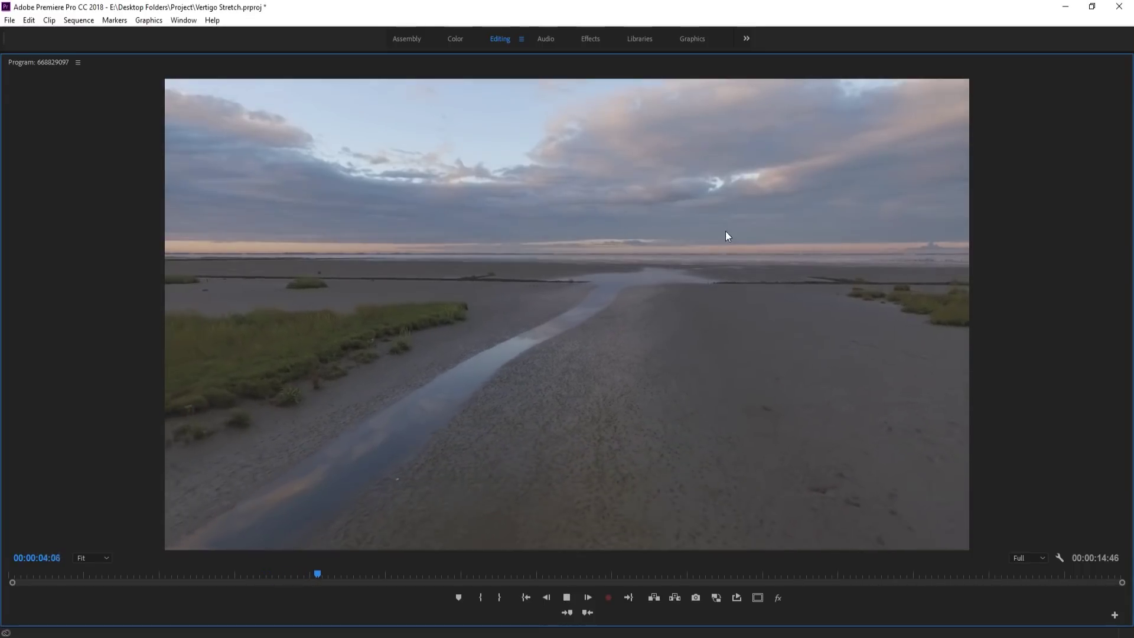
{"action": "left_click", "coordinate": [451, 572]}
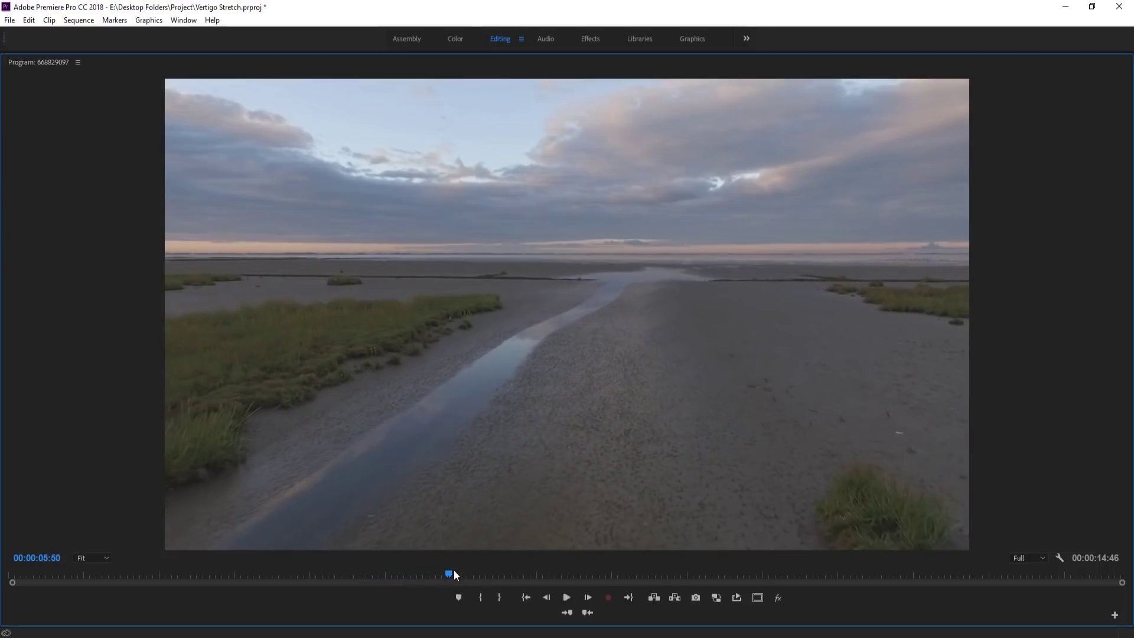
{"action": "left_click_drag", "start_coordinate": [449, 573], "coordinate": [13, 582]}
{"action": "key", "text": "space"}
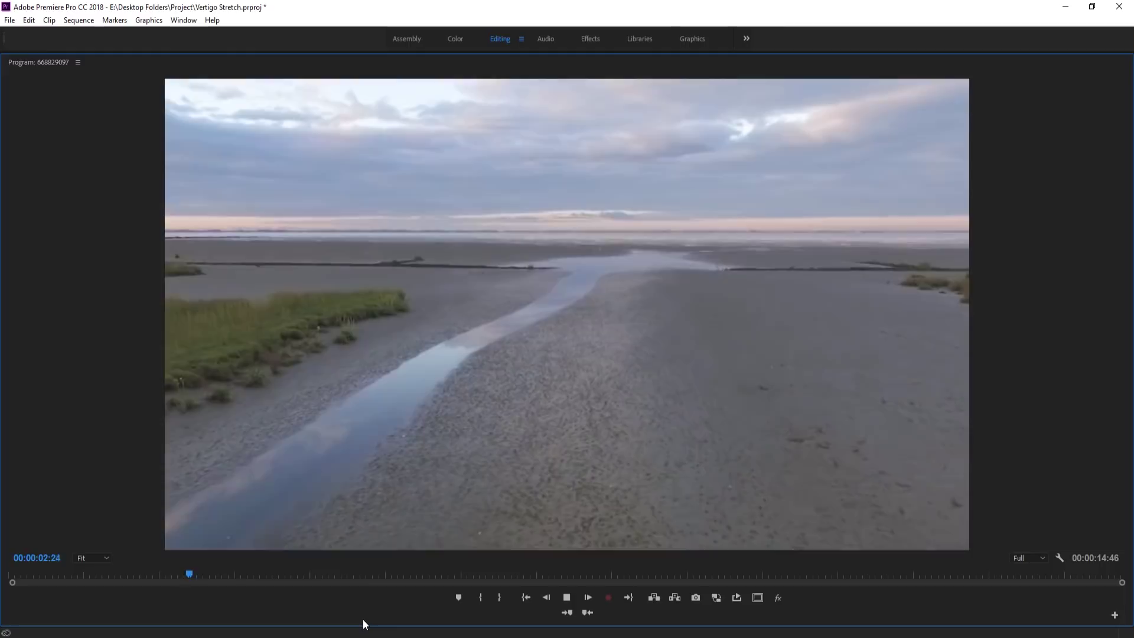
{"action": "key", "text": "space"}
Step: Replay from about five seconds in, then restore the full editing workspace with `
{"action": "left_click_drag", "start_coordinate": [250, 577], "coordinate": [2, 549]}
{"action": "key", "text": "space"}
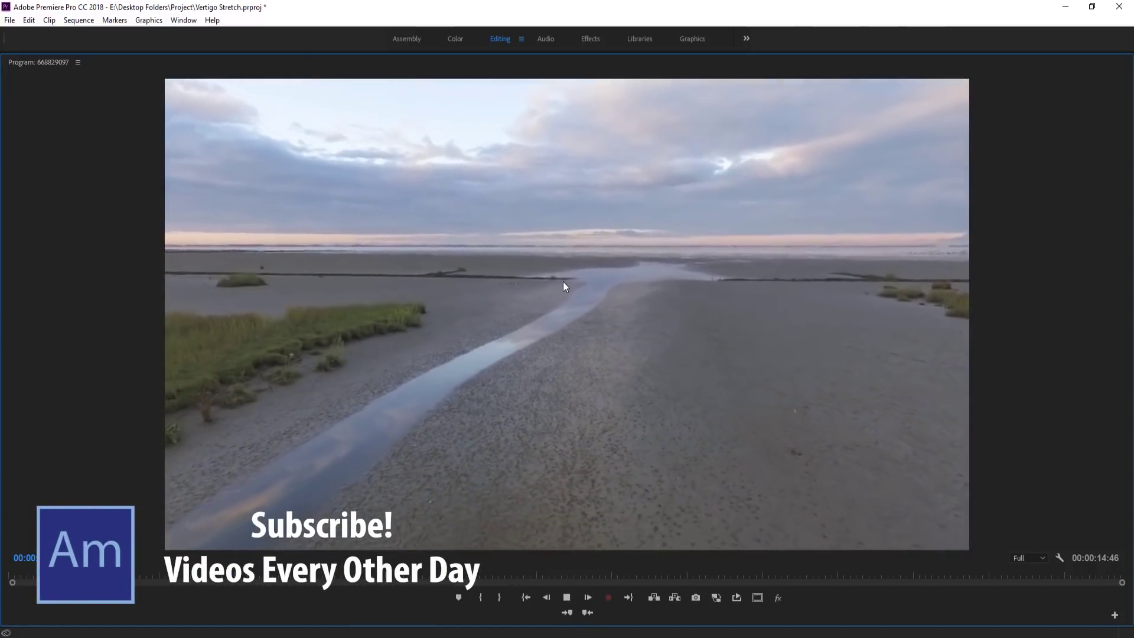
{"action": "key", "text": "space"}
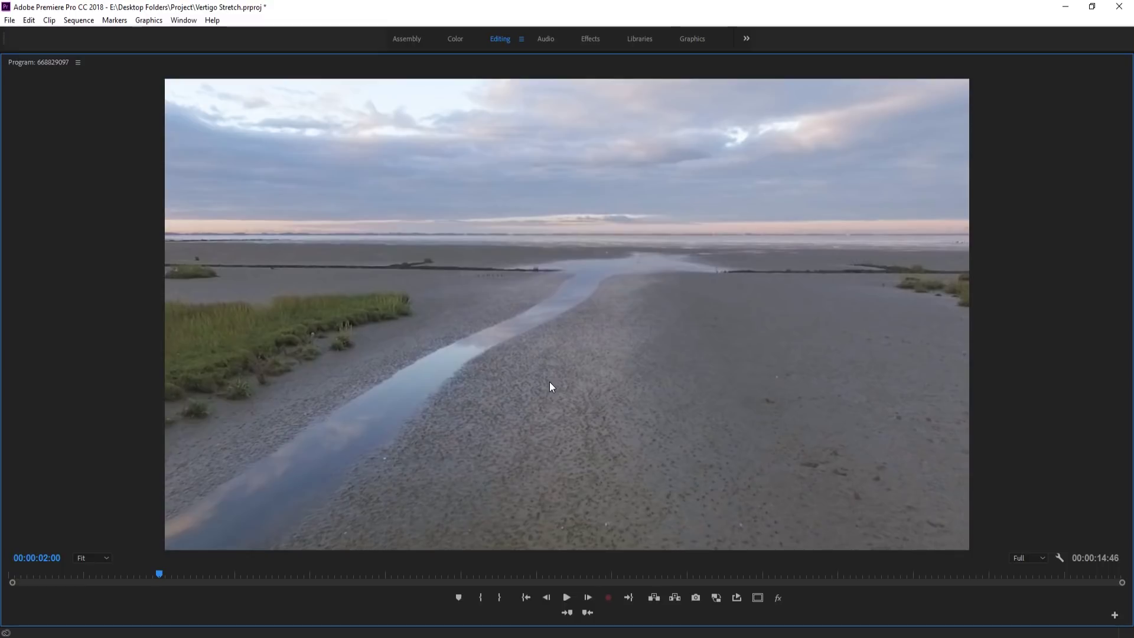
{"action": "key", "text": "grave"}
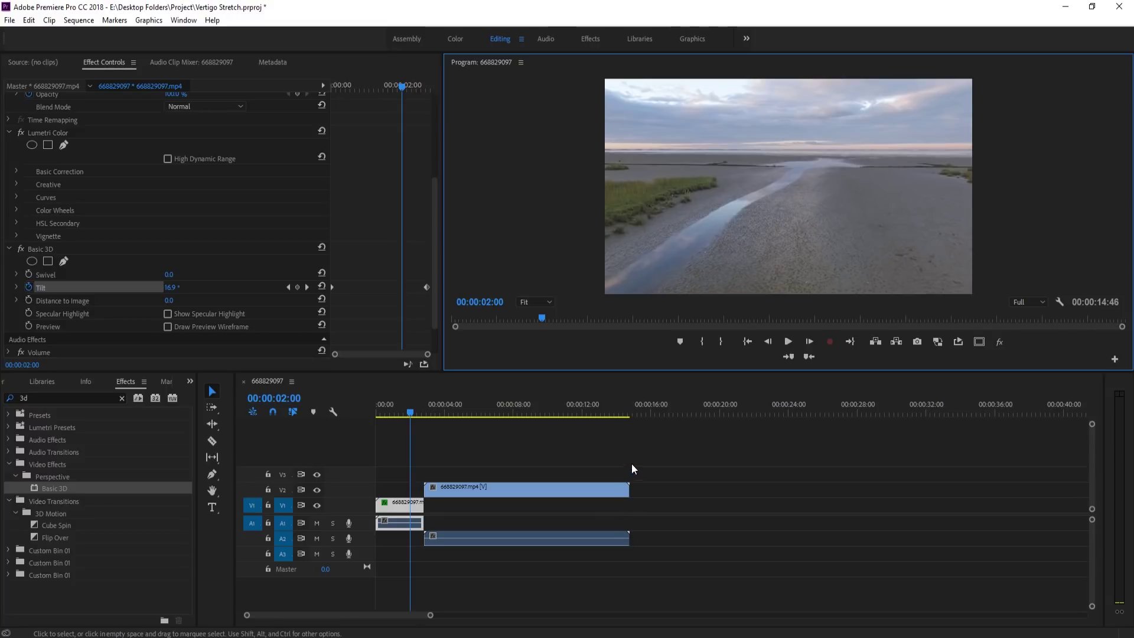
Step: Delete every clip from the timeline and bring up the Project panel's media list
{"action": "left_click_drag", "start_coordinate": [649, 459], "coordinate": [375, 608]}
{"action": "key", "text": "Delete"}
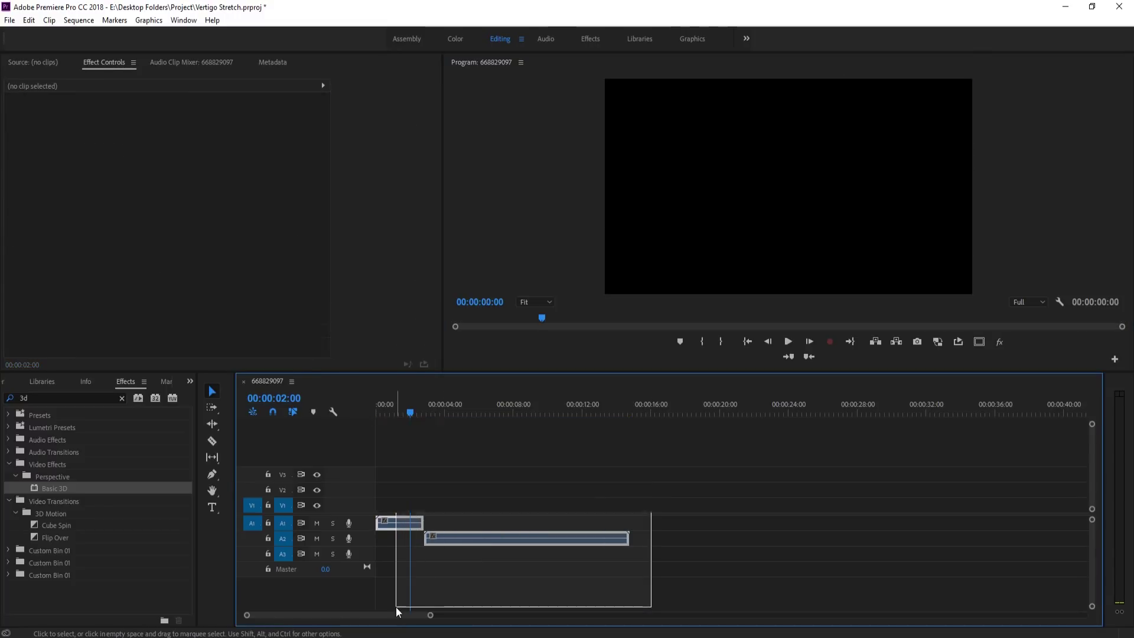
{"action": "left_click", "coordinate": [52, 388]}
{"action": "left_click", "coordinate": [12, 382]}
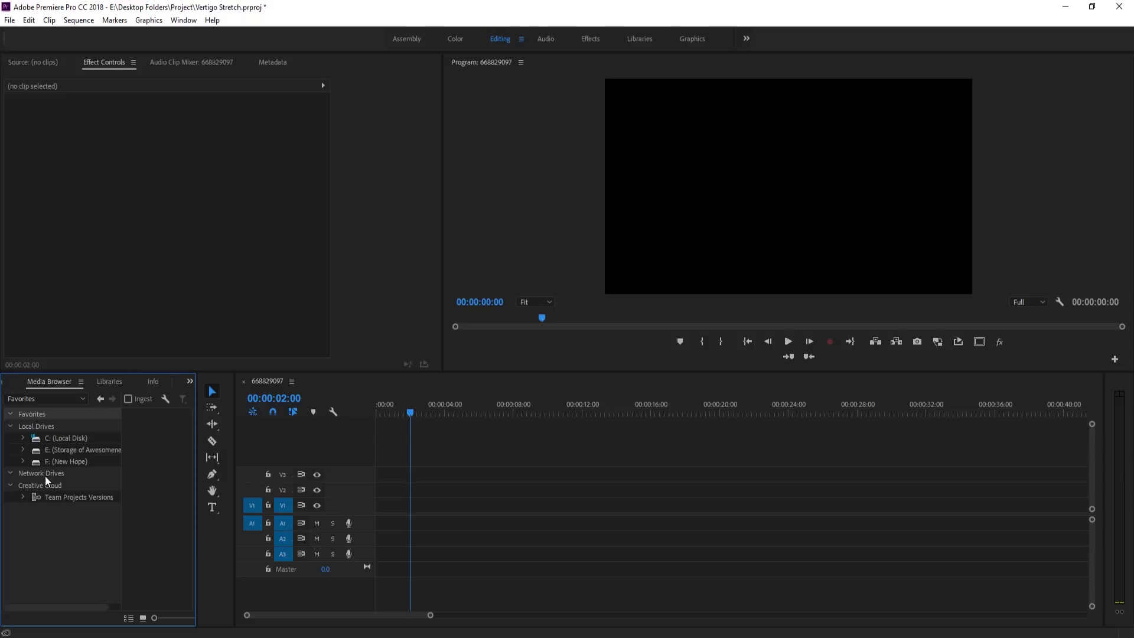
{"action": "left_click", "coordinate": [7, 383]}
Step: Place 668829097.mp4 on the timeline, preview it, and select the clip to show Motion and Opacity
{"action": "left_click_drag", "start_coordinate": [72, 455], "coordinate": [399, 511]}
{"action": "left_click_drag", "start_coordinate": [65, 465], "coordinate": [392, 509]}
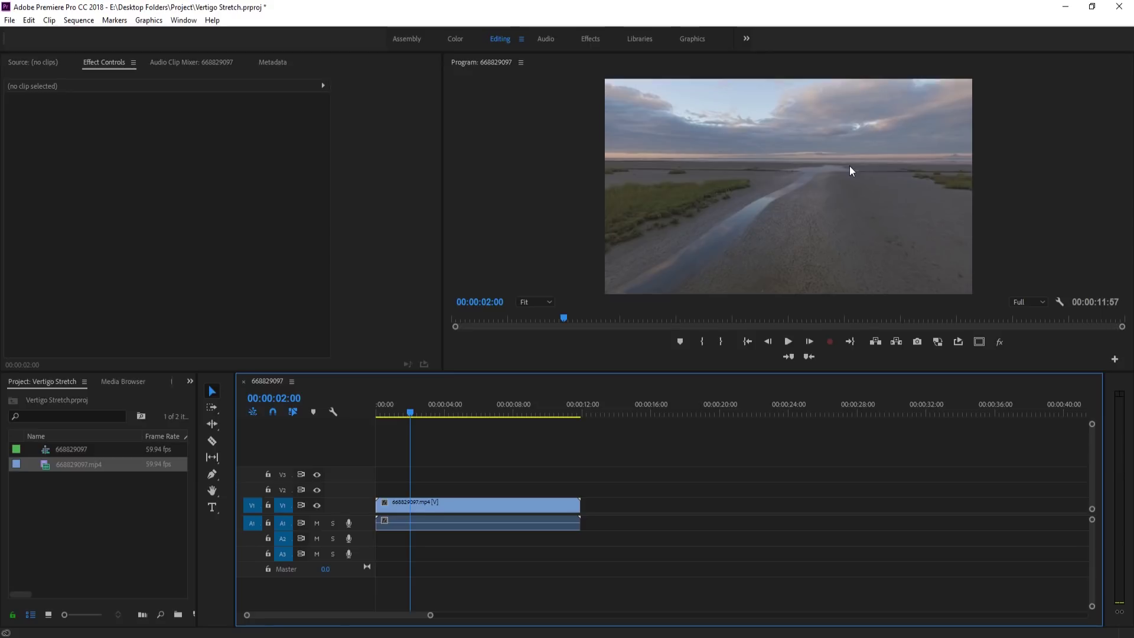
{"action": "left_click_drag", "start_coordinate": [402, 408], "coordinate": [369, 408]}
{"action": "key", "text": "space"}
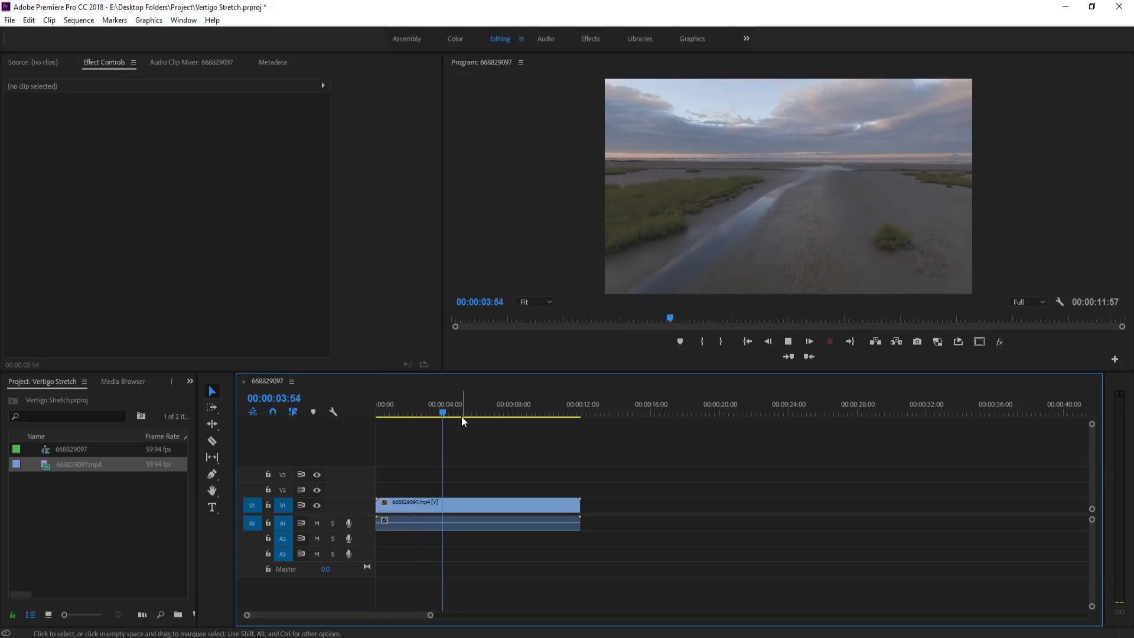
{"action": "mouse_move", "coordinate": [446, 404]}
{"action": "left_mouse_down"}
{"action": "mouse_move", "coordinate": [378, 392]}
{"action": "mouse_move", "coordinate": [451, 401]}
{"action": "left_mouse_up"}
{"action": "left_click", "coordinate": [458, 509]}
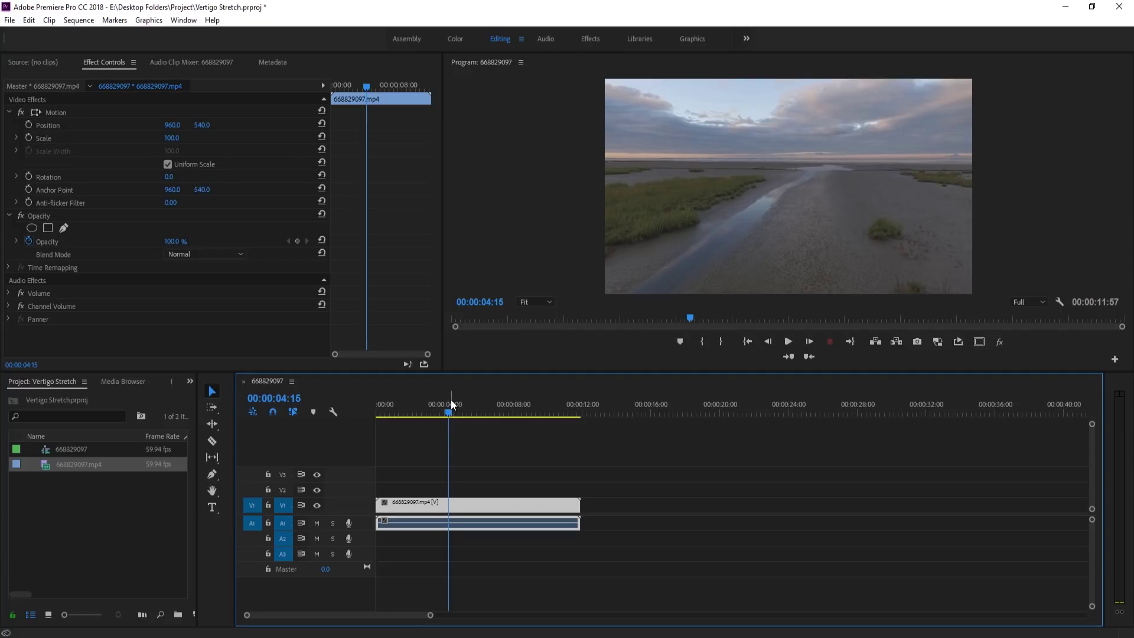
Step: Keyframe Scale at 100 on the first frame and 157 at 00:00:03:57, then maximize the Program Monitor
{"action": "left_click_drag", "start_coordinate": [452, 405], "coordinate": [377, 405]}
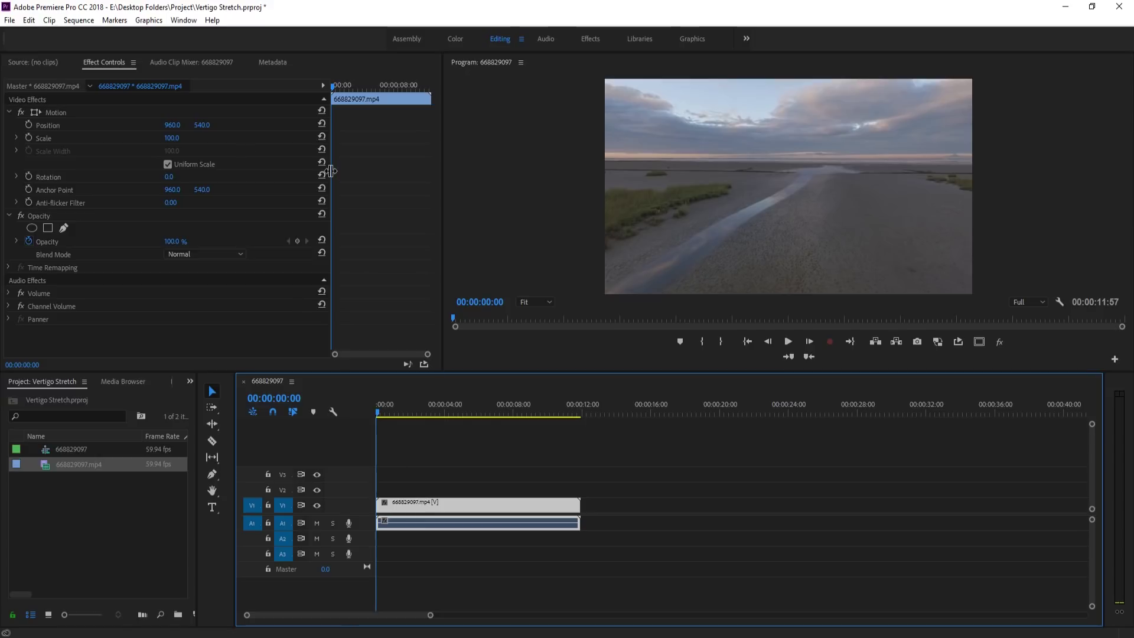
{"action": "left_click_drag", "start_coordinate": [331, 171], "coordinate": [256, 170]}
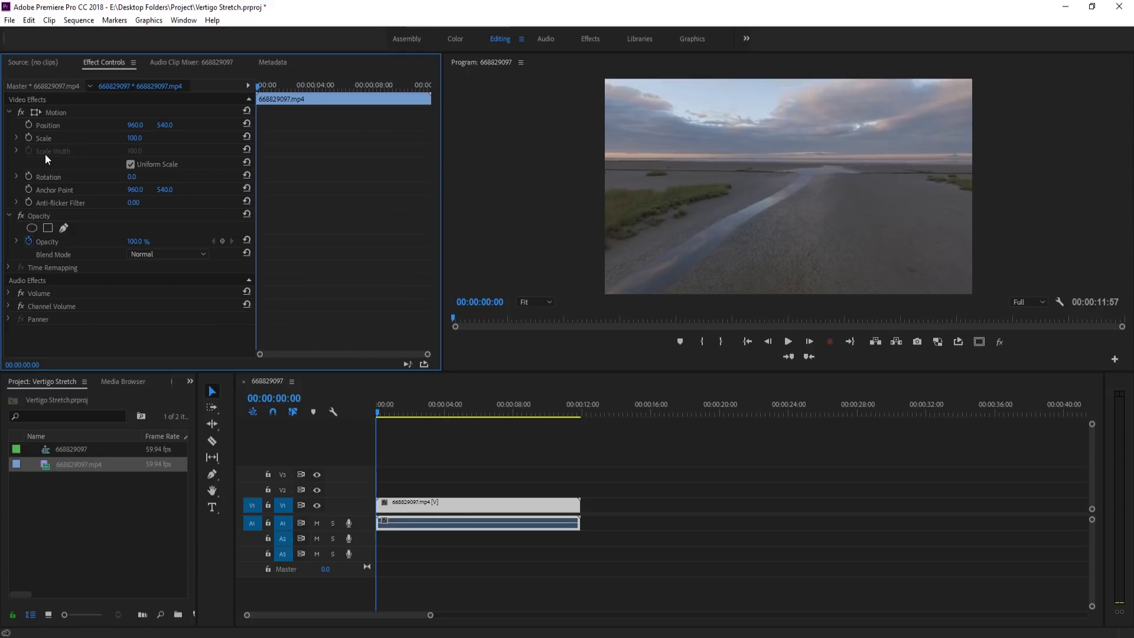
{"action": "left_click", "coordinate": [30, 140]}
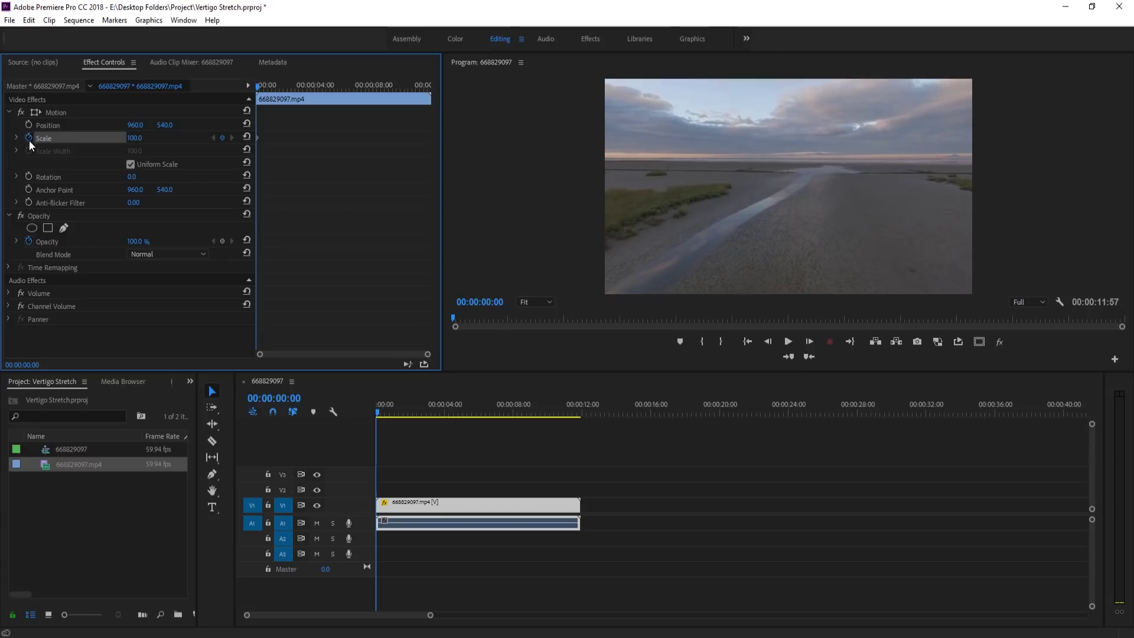
{"action": "left_click_drag", "start_coordinate": [376, 412], "coordinate": [445, 413]}
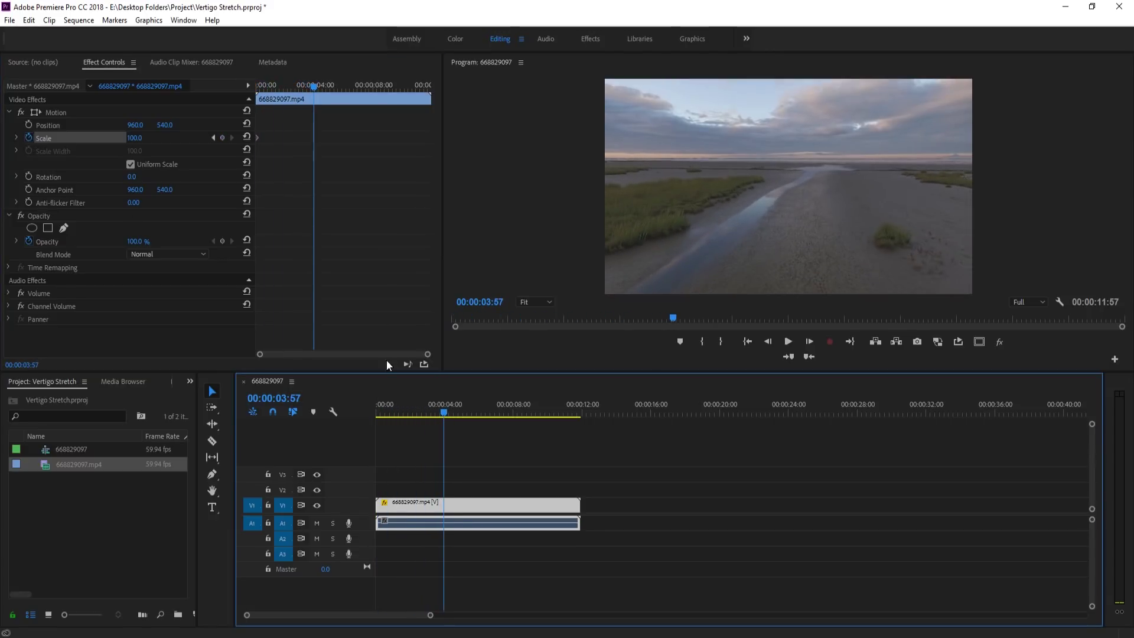
{"action": "left_click_drag", "start_coordinate": [137, 145], "coordinate": [171, 145]}
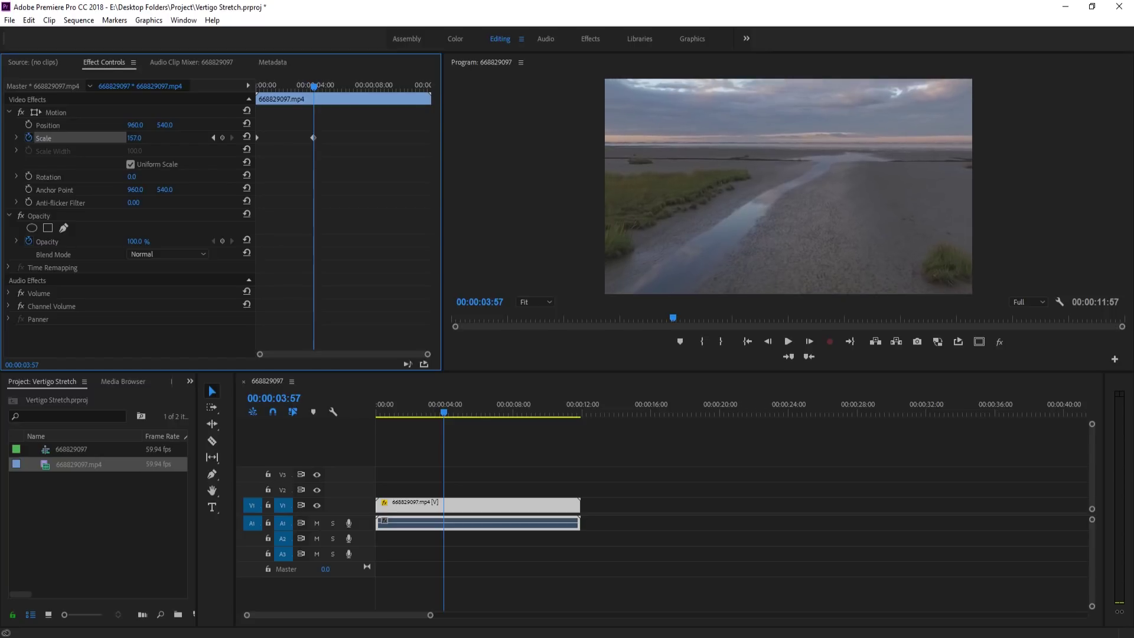
{"action": "key", "text": "grave"}
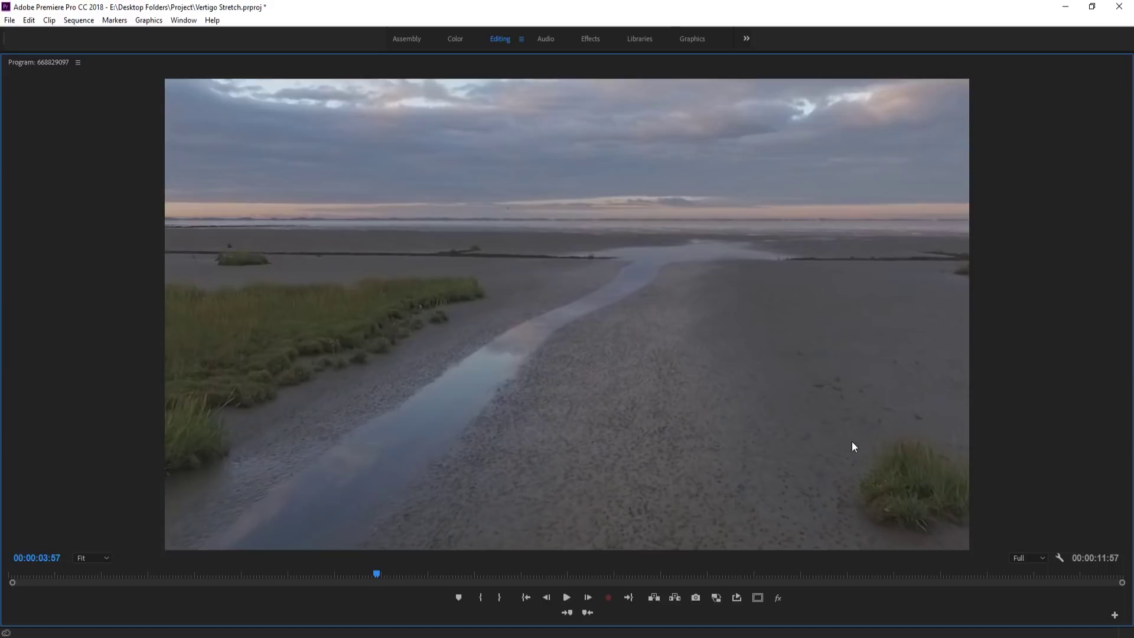
Step: Restore the maximized Program Monitor to the normal layout with `, keeping the Scale animation
{"action": "key", "text": "grave"}
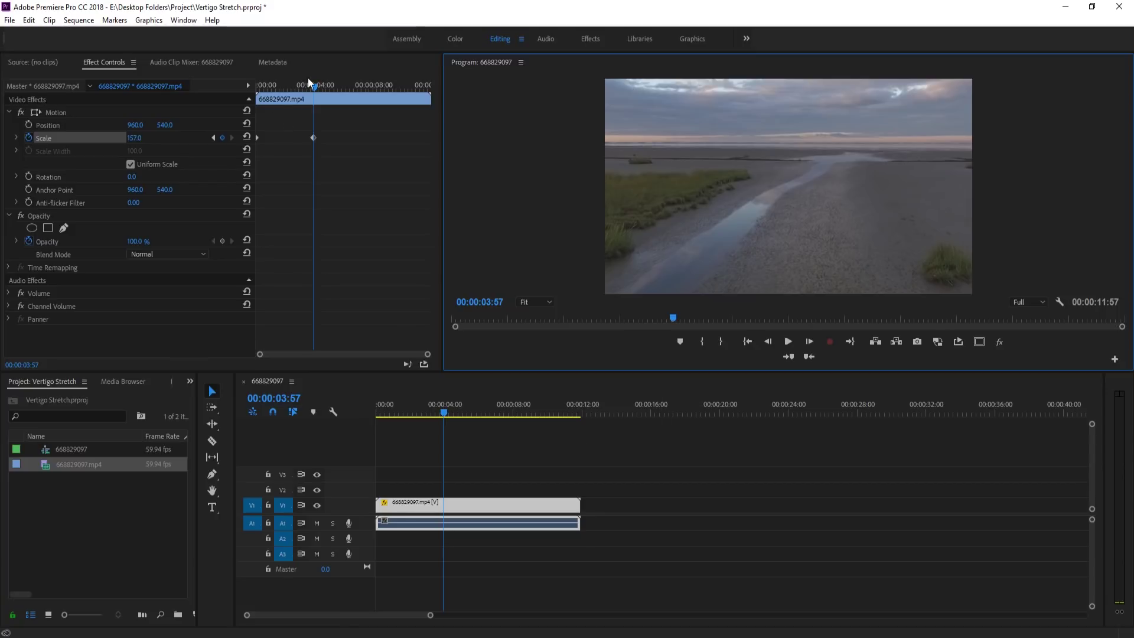
Step: Drag the end Scale keyframe earlier and check the zoom reads 155.3 at 00:00:02:37
{"action": "left_click_drag", "start_coordinate": [308, 79], "coordinate": [242, 87]}
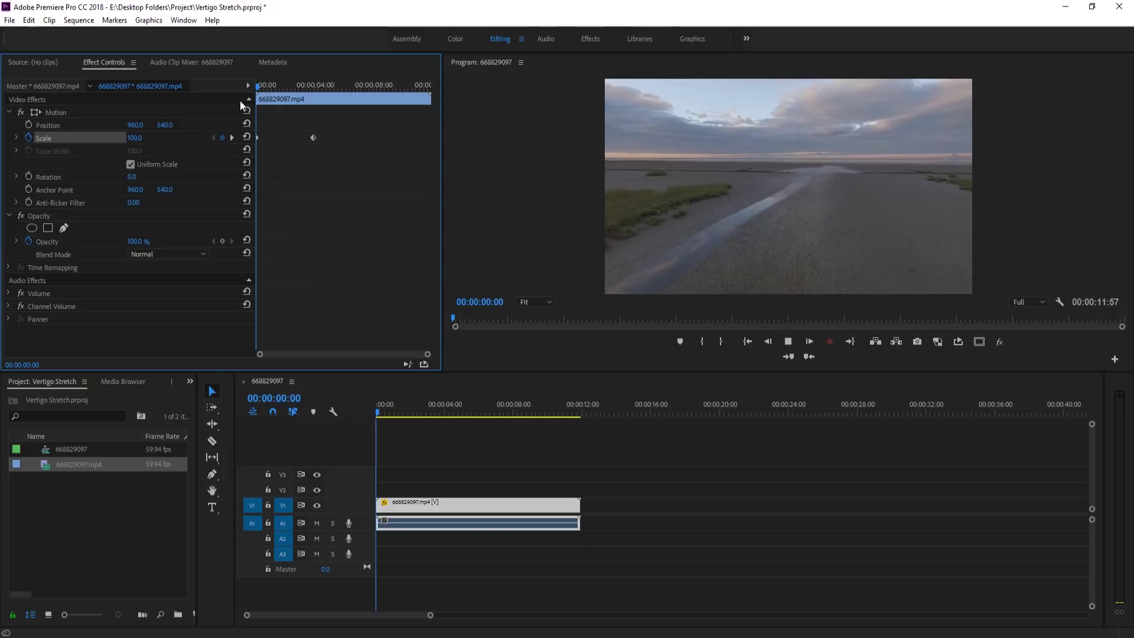
{"action": "key", "text": "space"}
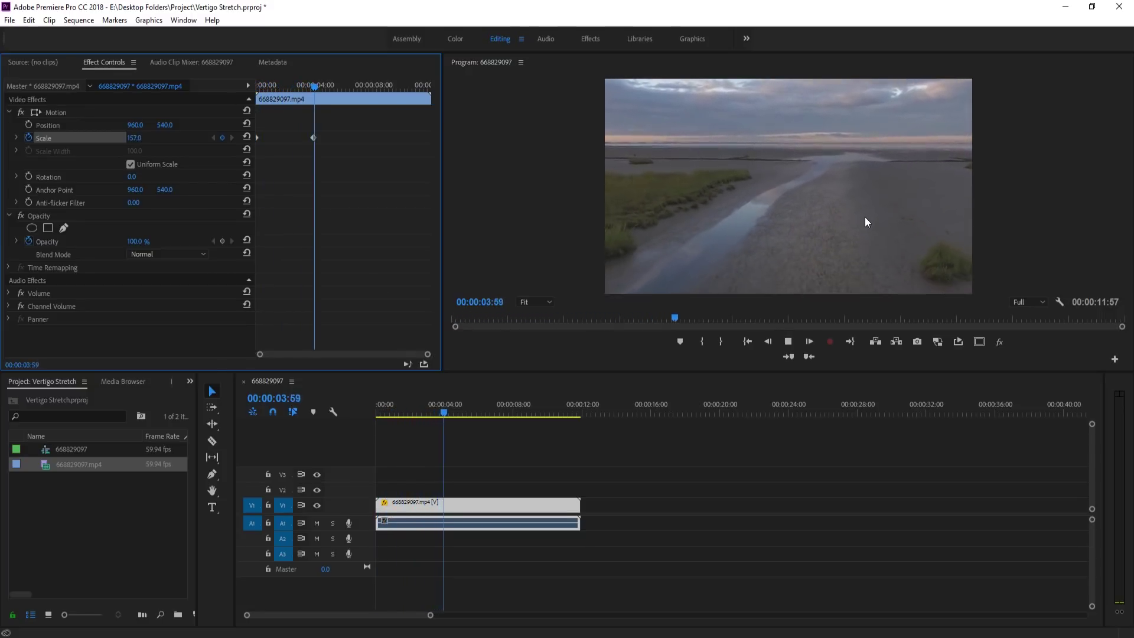
{"action": "left_click_drag", "start_coordinate": [438, 409], "coordinate": [440, 409]}
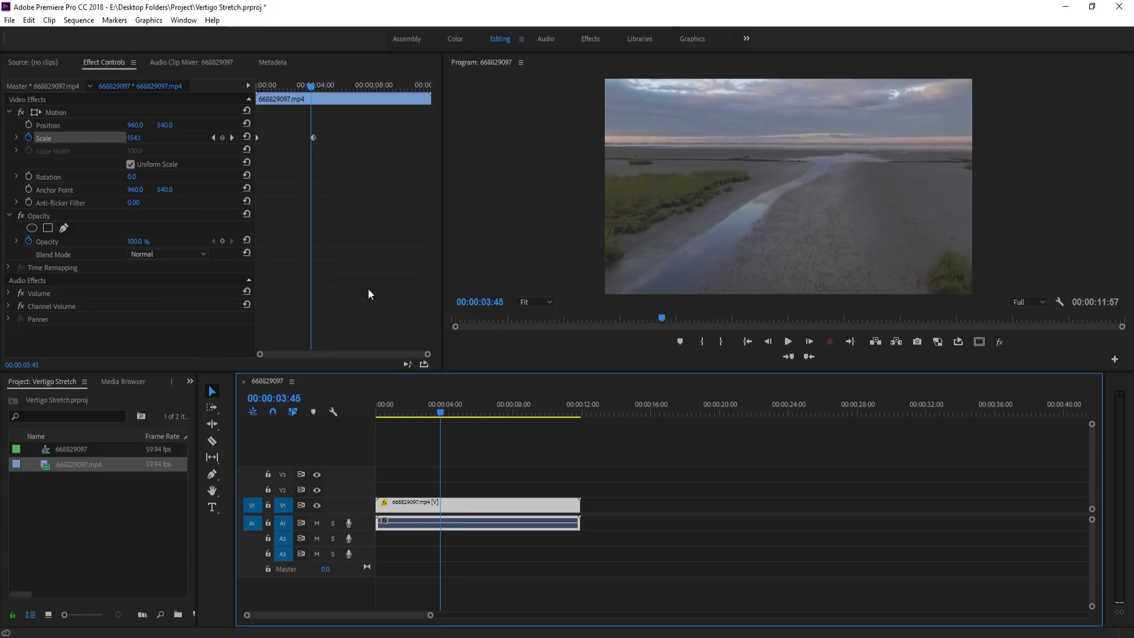
{"action": "left_click_drag", "start_coordinate": [314, 136], "coordinate": [296, 139]}
{"action": "left_click_drag", "start_coordinate": [295, 82], "coordinate": [267, 85]}
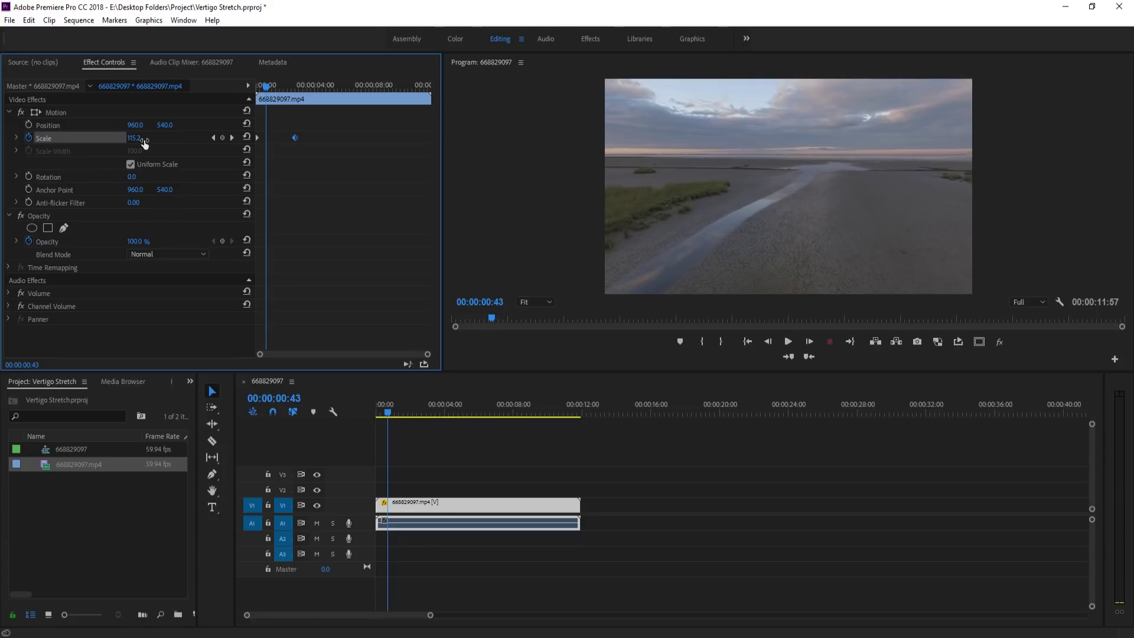
{"action": "left_click", "coordinate": [294, 86]}
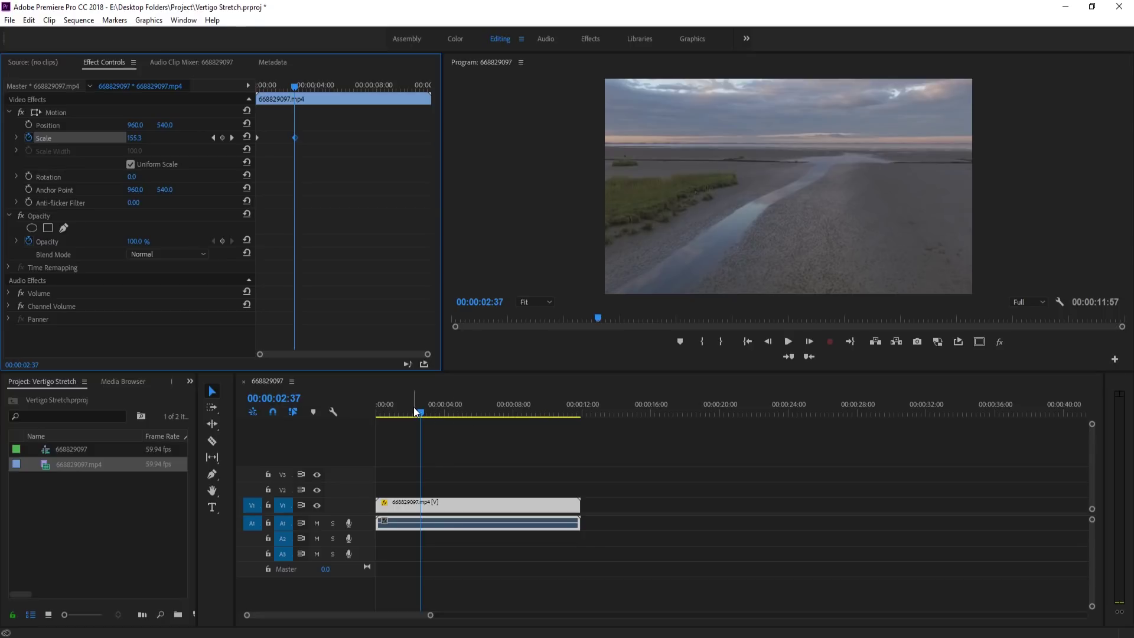
Step: Trim the V1 clip's end to the last Scale keyframe for a 00:00:02:43 sequence, then play it back
{"action": "mouse_move", "coordinate": [413, 406]}
{"action": "left_mouse_down"}
{"action": "mouse_move", "coordinate": [369, 403]}
{"action": "mouse_move", "coordinate": [423, 395]}
{"action": "left_mouse_up"}
{"action": "left_click_drag", "start_coordinate": [579, 507], "coordinate": [414, 511]}
{"action": "key", "text": "space"}
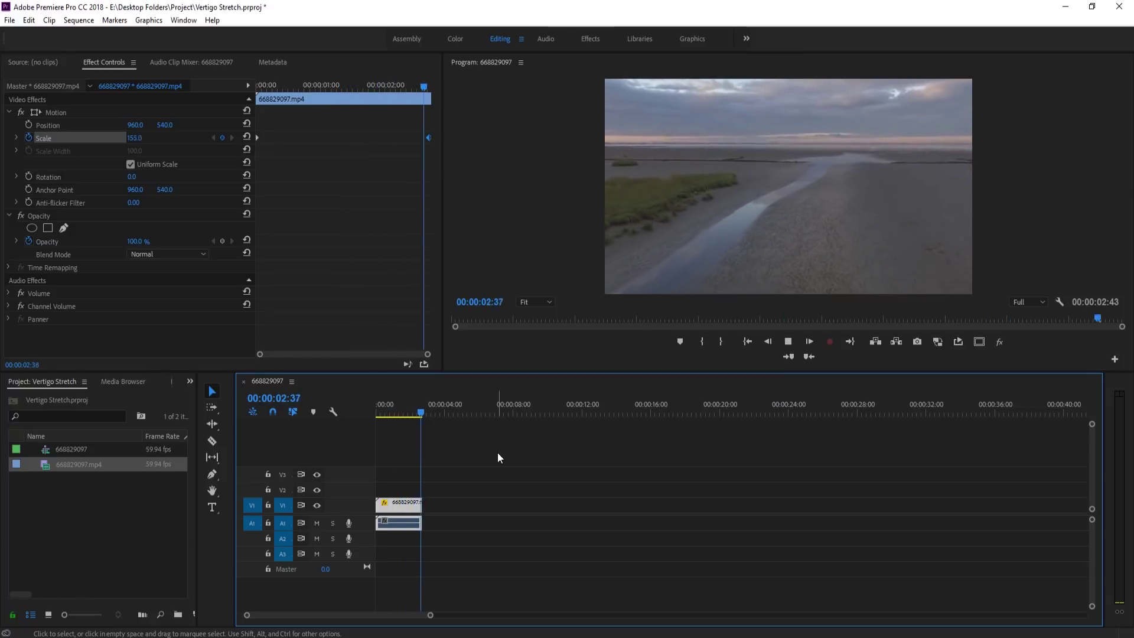
{"action": "left_click", "coordinate": [378, 412]}
{"action": "mouse_move", "coordinate": [378, 412]}
{"action": "left_mouse_down"}
{"action": "mouse_move", "coordinate": [410, 401]}
{"action": "mouse_move", "coordinate": [373, 408]}
{"action": "mouse_move", "coordinate": [395, 413]}
{"action": "left_mouse_up"}
{"action": "key", "text": "space"}
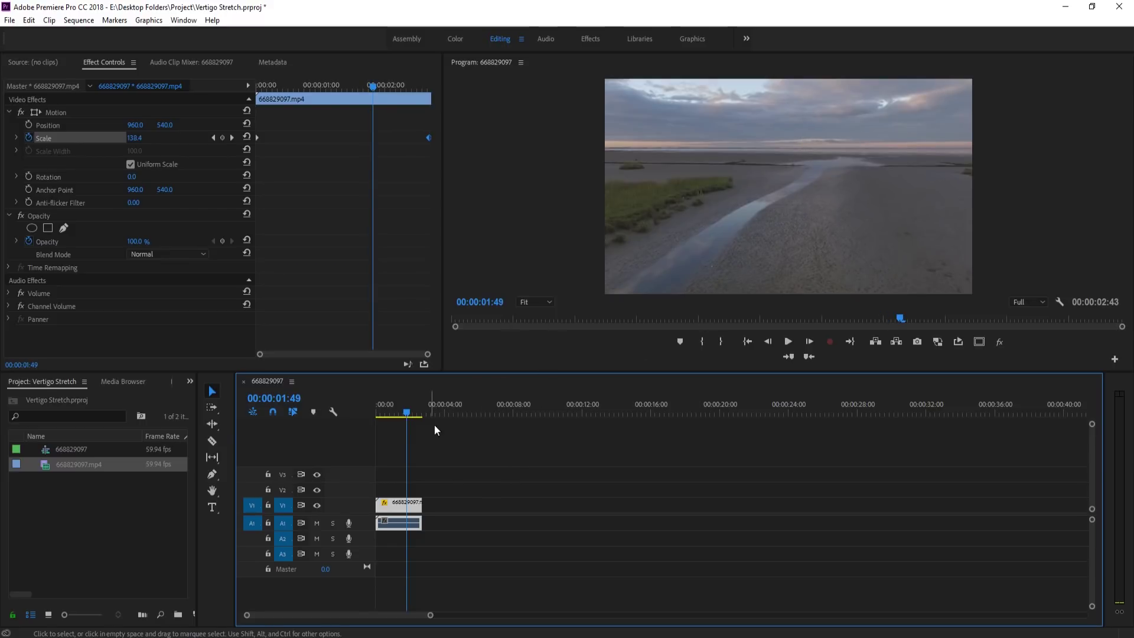
{"action": "left_click_drag", "start_coordinate": [412, 413], "coordinate": [366, 419]}
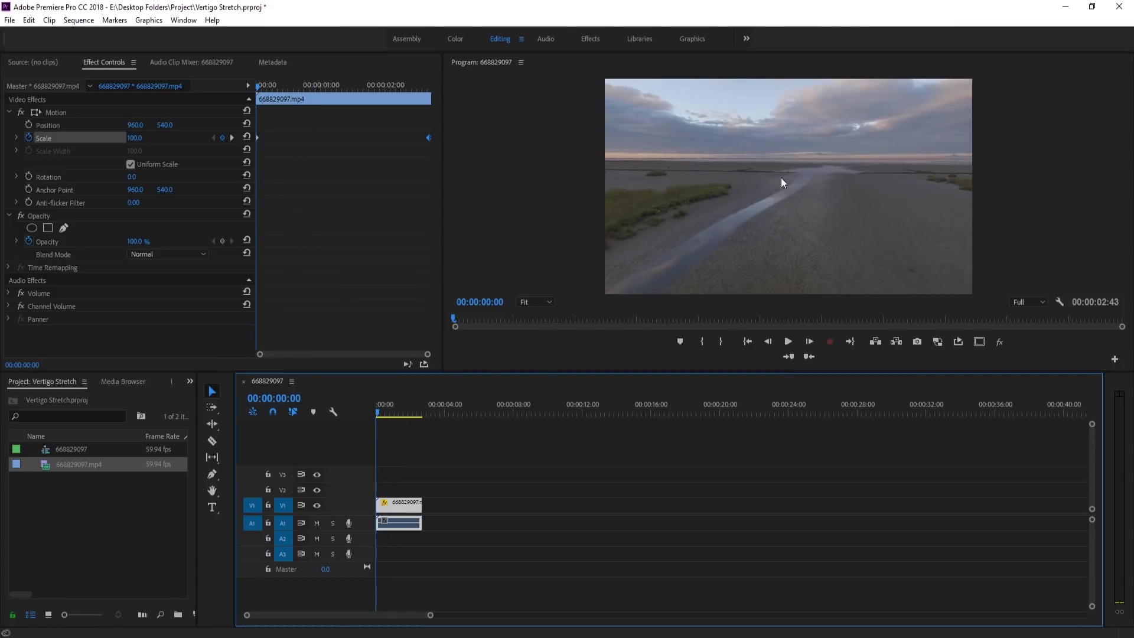
Step: Add a Position keyframe at the first frame and play toward the clip's last frame
{"action": "left_click", "coordinate": [28, 124]}
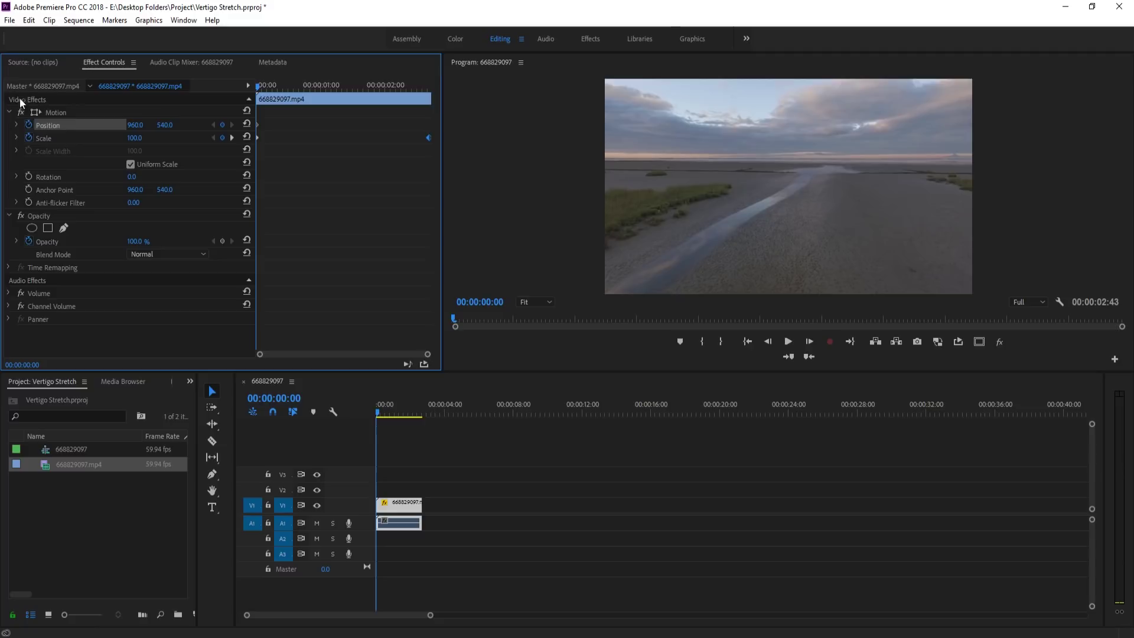
{"action": "mouse_move", "coordinate": [379, 413]}
{"action": "left_mouse_down"}
{"action": "mouse_move", "coordinate": [411, 416]}
{"action": "mouse_move", "coordinate": [383, 416]}
{"action": "left_mouse_up"}
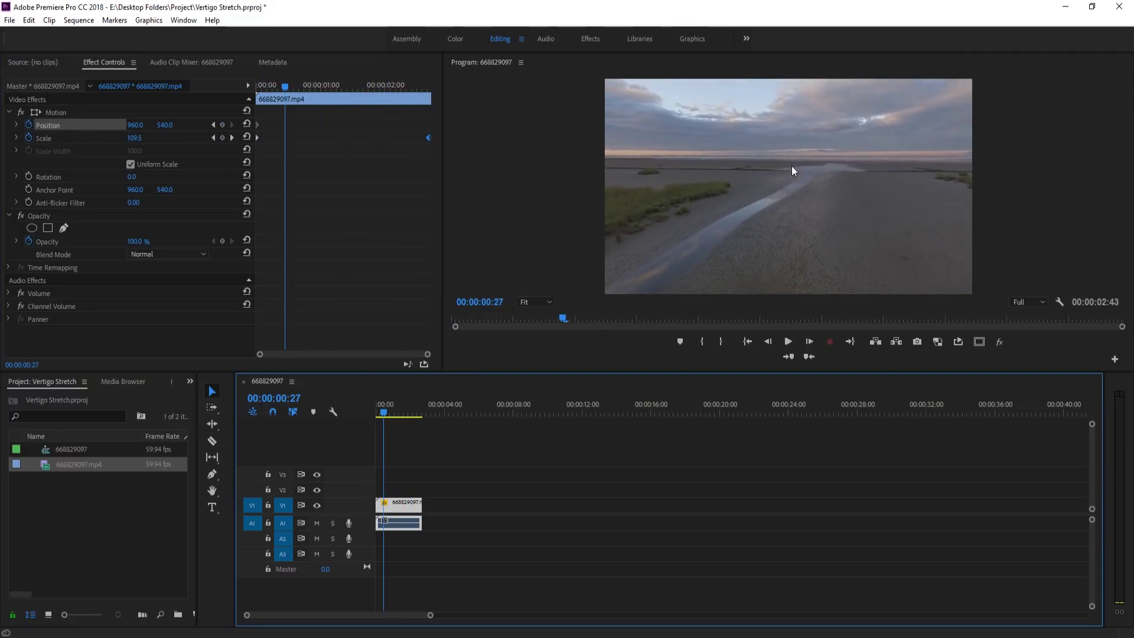
{"action": "left_click", "coordinate": [379, 415]}
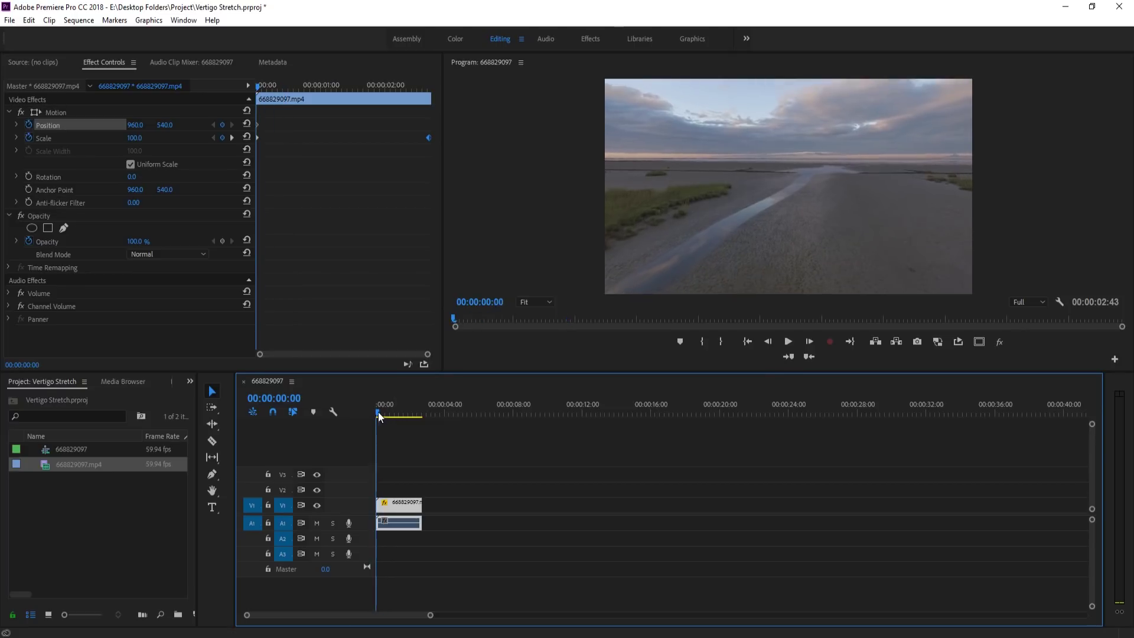
{"action": "key", "text": "space"}
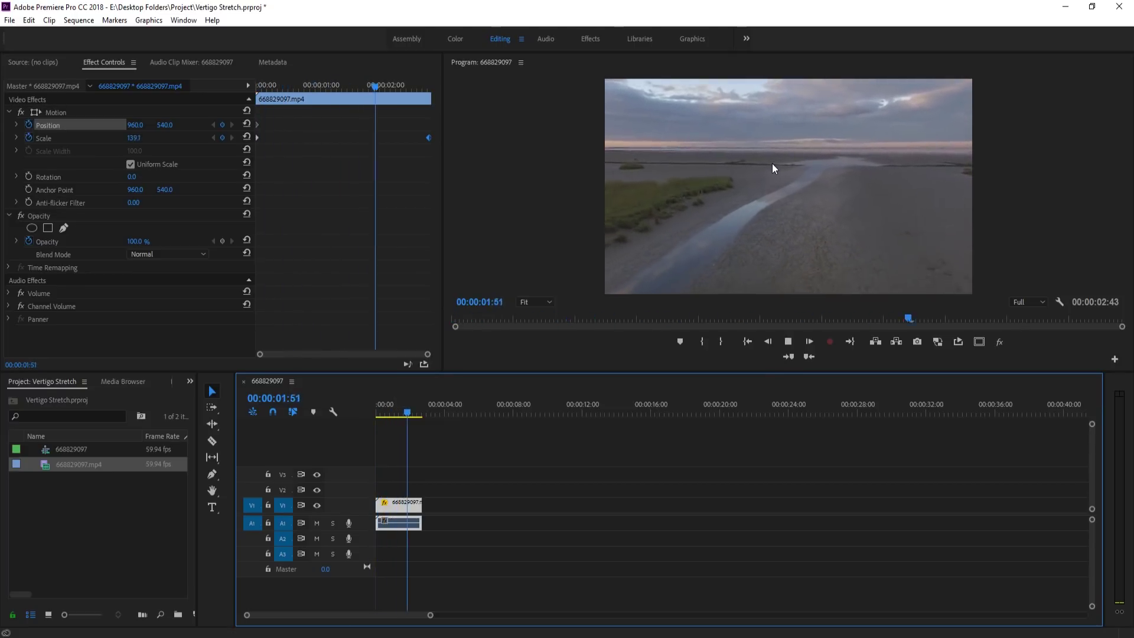
{"action": "key", "text": "space"}
{"action": "key", "text": "space"}
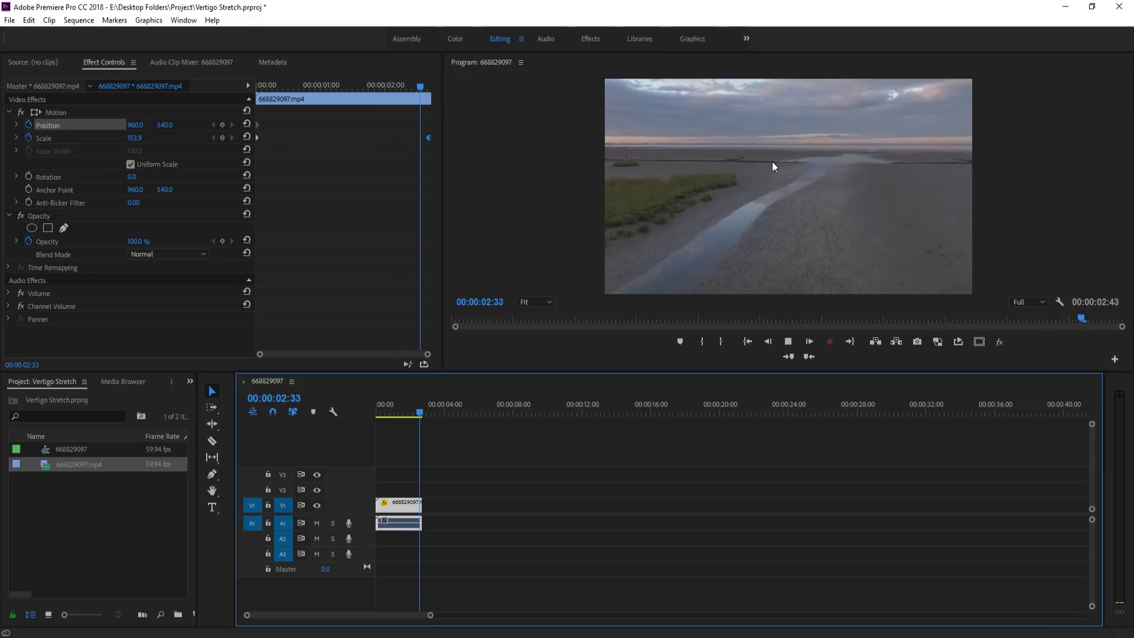
{"action": "key", "text": "space"}
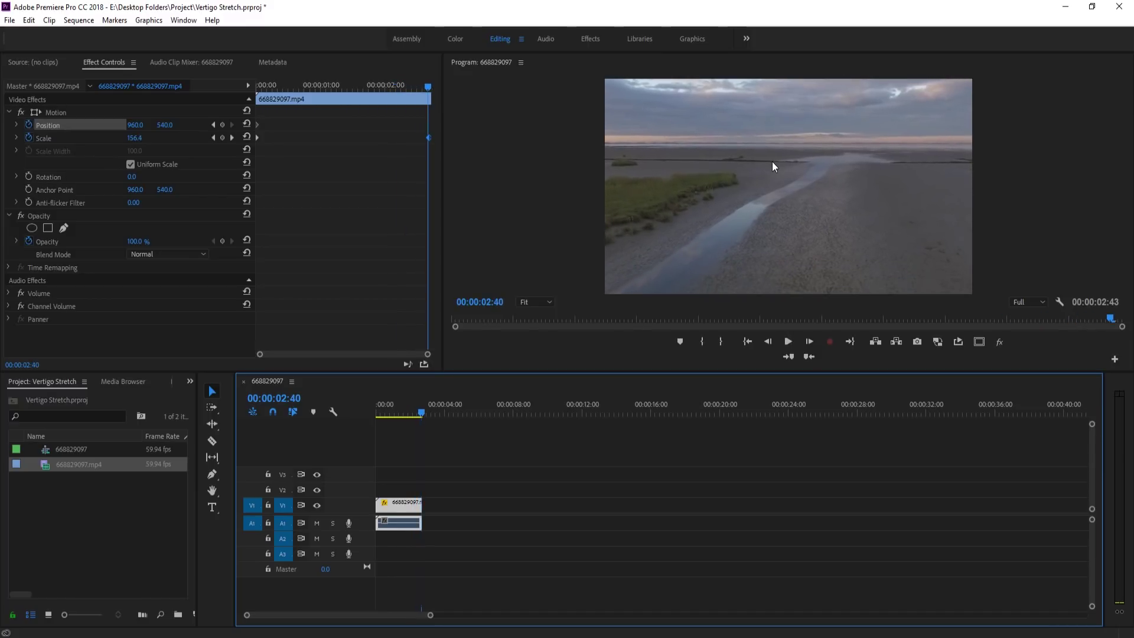
Step: Keyframe Position X at 838.0 on the last frame and play back the leftward drift
{"action": "left_click", "coordinate": [223, 140]}
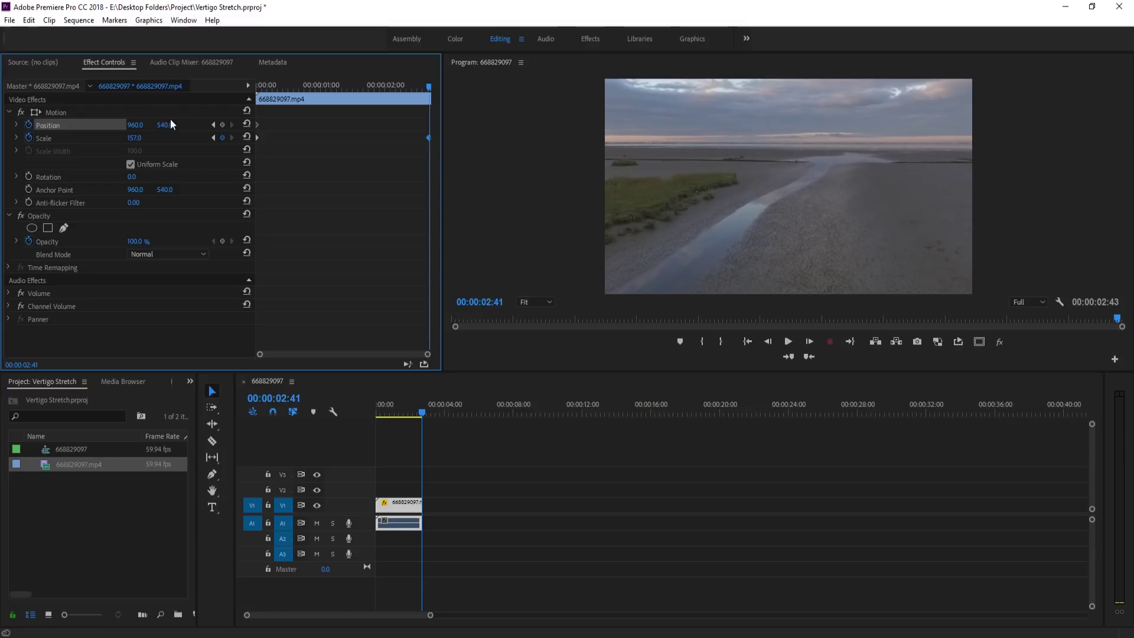
{"action": "left_click_drag", "start_coordinate": [136, 124], "coordinate": [72, 125]}
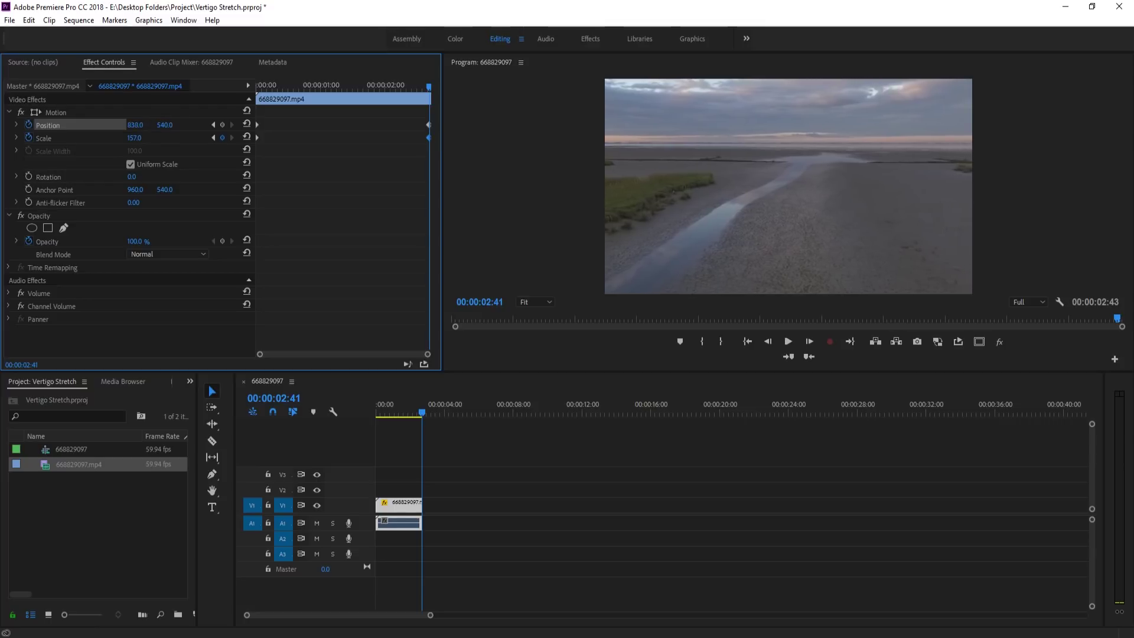
{"action": "left_click", "coordinate": [389, 409]}
{"action": "key", "text": "Home"}
{"action": "key", "text": "space"}
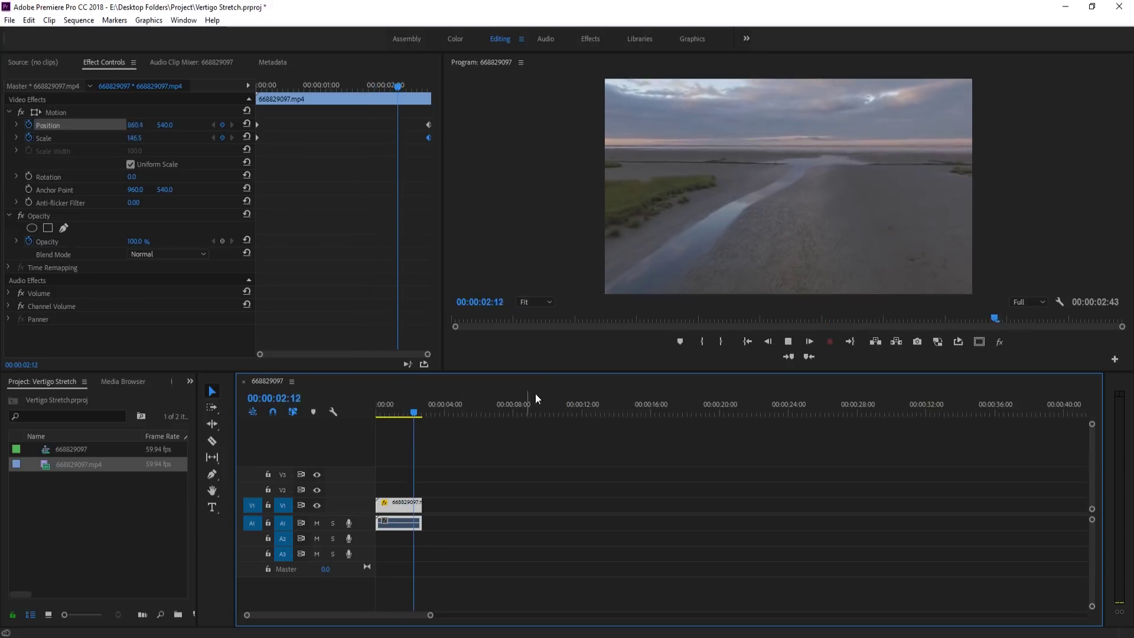
{"action": "left_click_drag", "start_coordinate": [420, 409], "coordinate": [345, 417]}
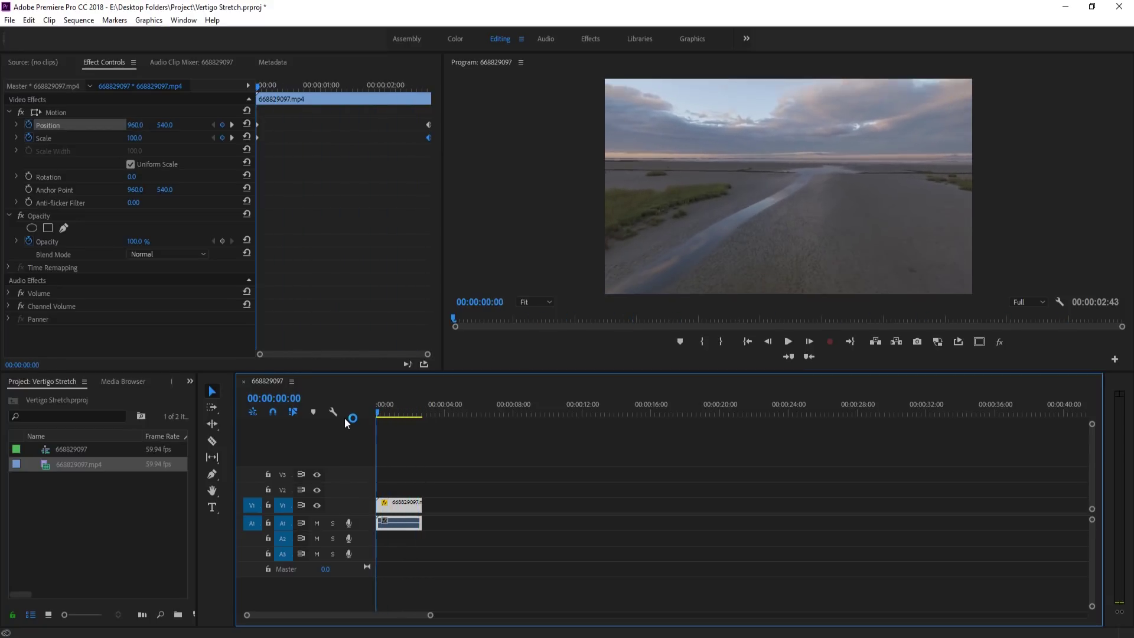
Step: Show the Effects panel from the Project panel's » menu, listing the 3d search results
{"action": "left_click", "coordinate": [190, 381]}
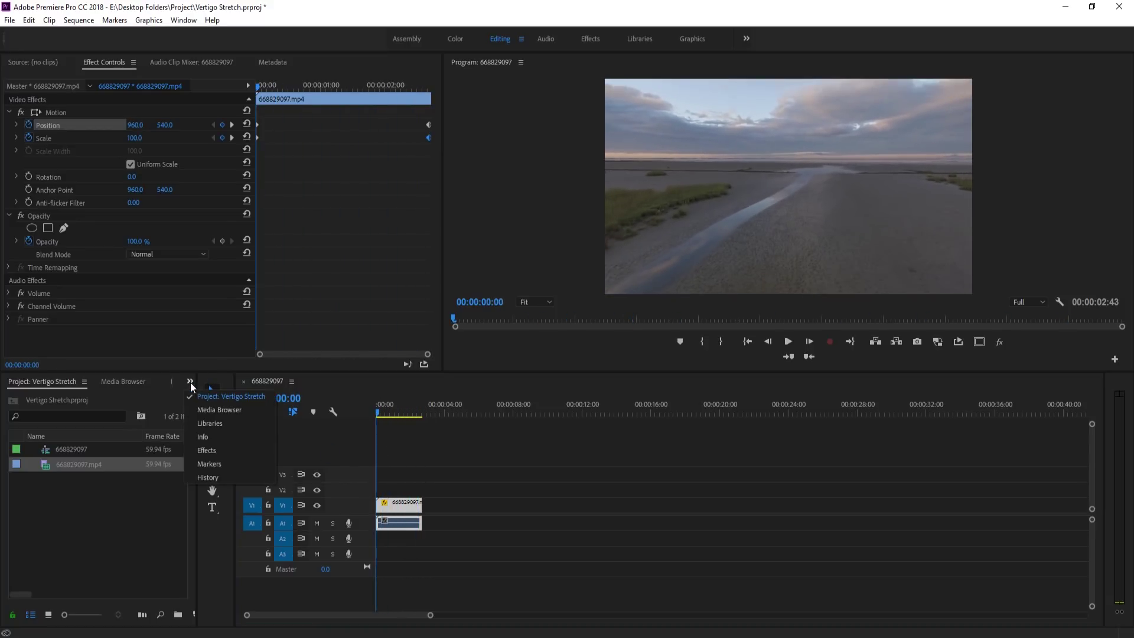
{"action": "left_click", "coordinate": [211, 450]}
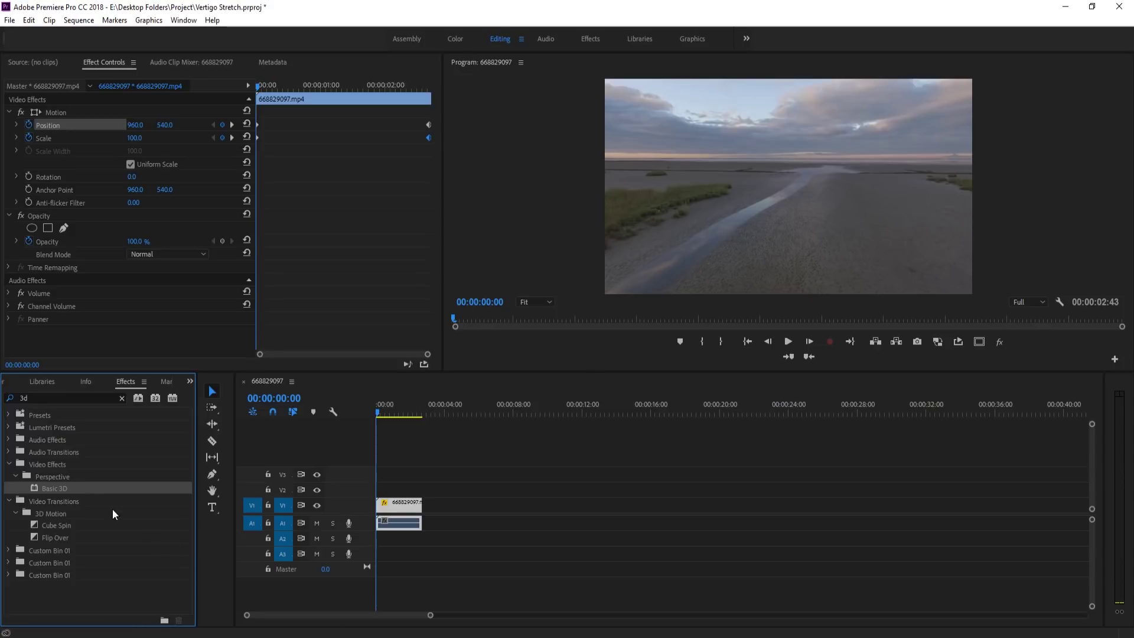
Step: Apply Basic 3D to the V1 beach clip and set its Tilt to 11.0°
{"action": "left_click_drag", "start_coordinate": [69, 486], "coordinate": [394, 504]}
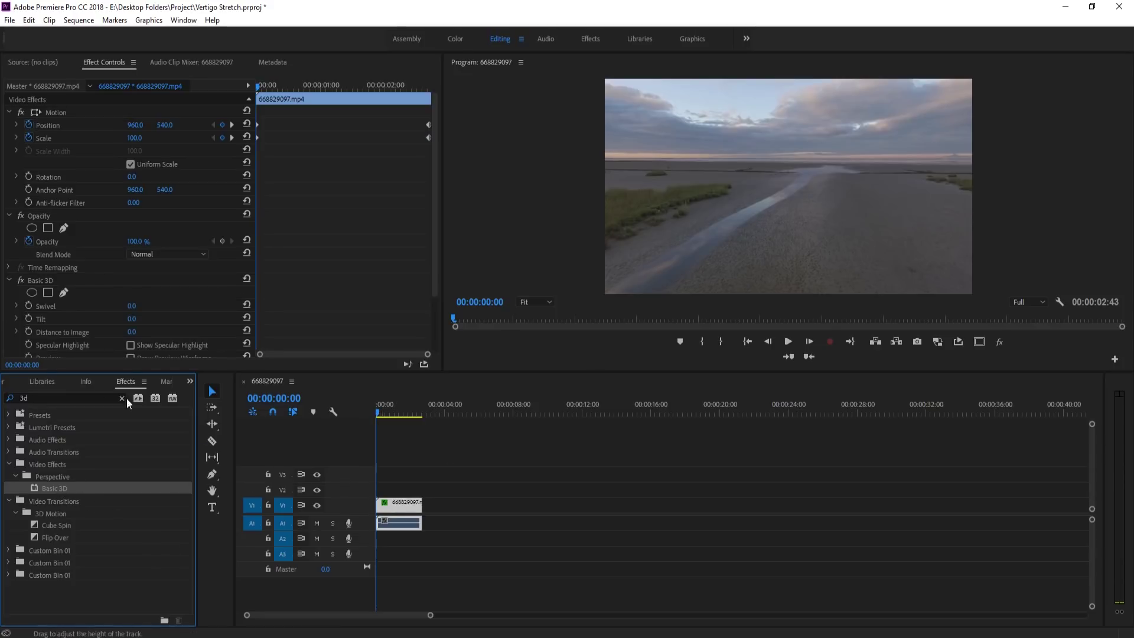
{"action": "scroll", "coordinate": [172, 307], "scroll_direction": "down", "scroll_amount": 2}
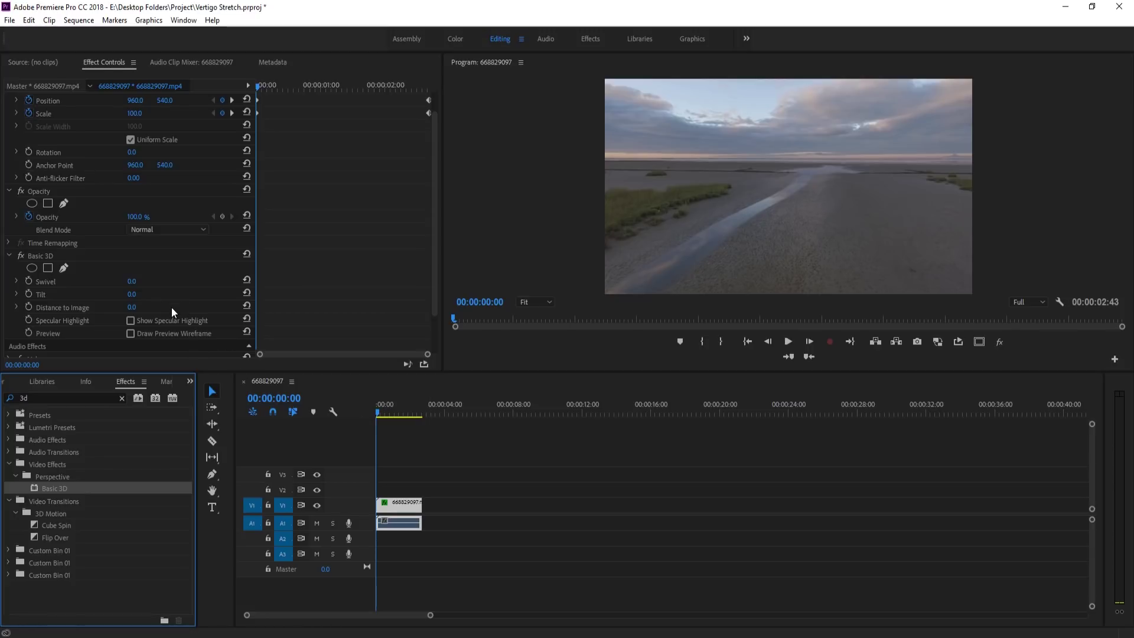
{"action": "mouse_move", "coordinate": [133, 294]}
{"action": "left_mouse_down"}
{"action": "mouse_move", "coordinate": [122, 294]}
{"action": "mouse_move", "coordinate": [150, 294]}
{"action": "mouse_move", "coordinate": [139, 294]}
{"action": "left_mouse_up"}
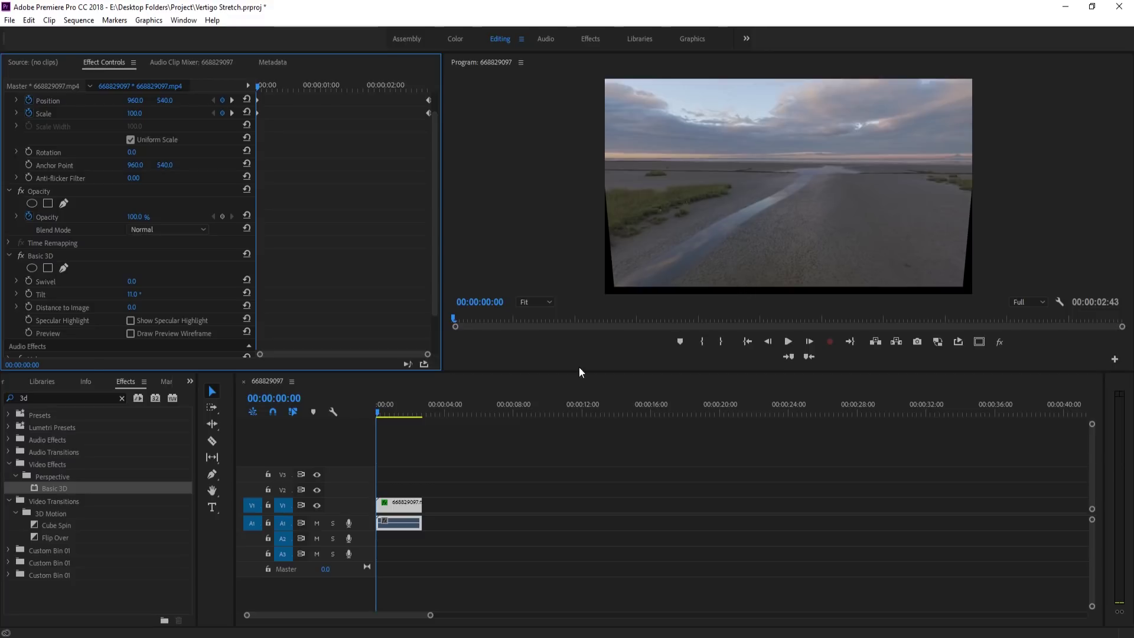
Step: Keyframe Basic 3D Tilt from 0.0° at the first frame to about 19° at 00:00:02:41
{"action": "left_click", "coordinate": [147, 295]}
{"action": "left_click", "coordinate": [28, 294]}
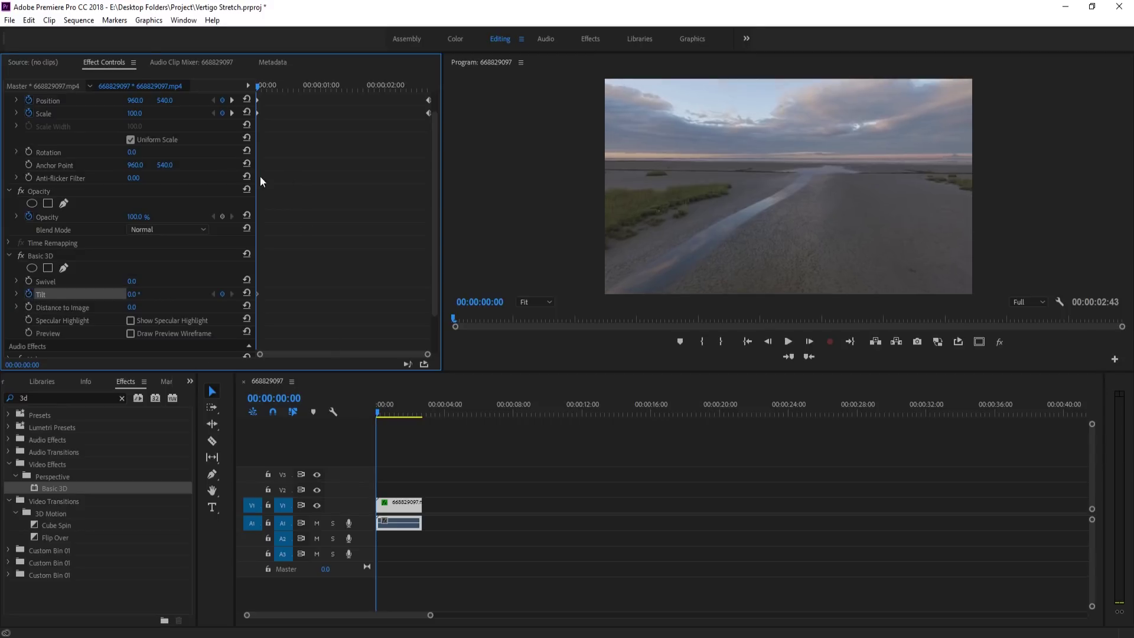
{"action": "left_click", "coordinate": [231, 113]}
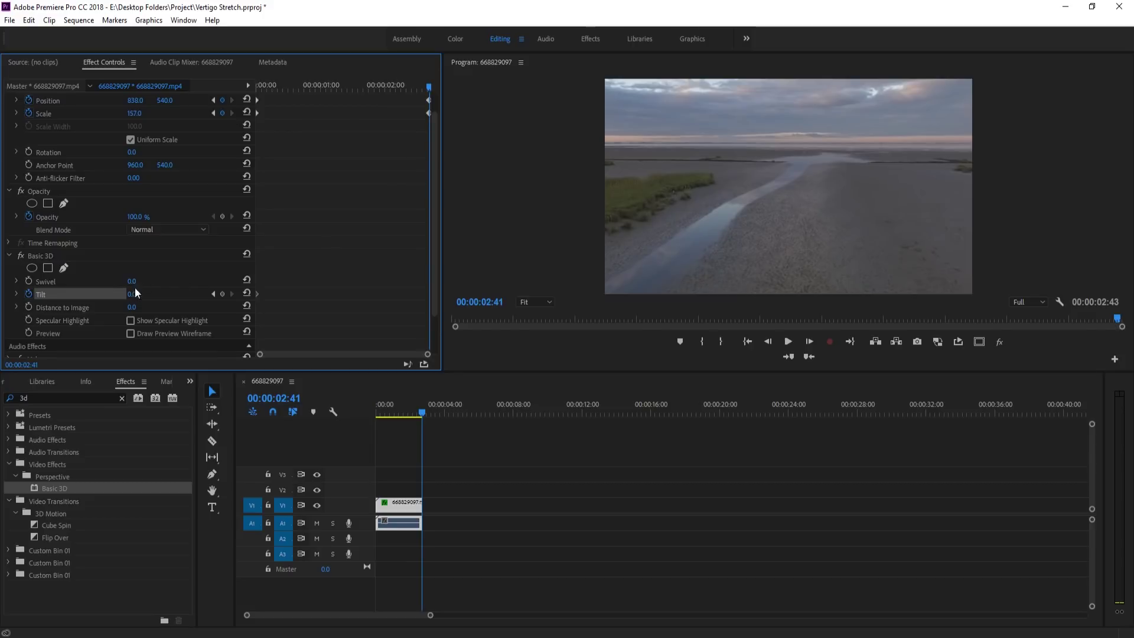
{"action": "mouse_move", "coordinate": [136, 289]}
{"action": "left_mouse_down"}
{"action": "mouse_move", "coordinate": [148, 290]}
{"action": "mouse_move", "coordinate": [111, 289]}
{"action": "mouse_move", "coordinate": [148, 294]}
{"action": "left_mouse_up"}
{"action": "left_click_drag", "start_coordinate": [422, 412], "coordinate": [366, 416]}
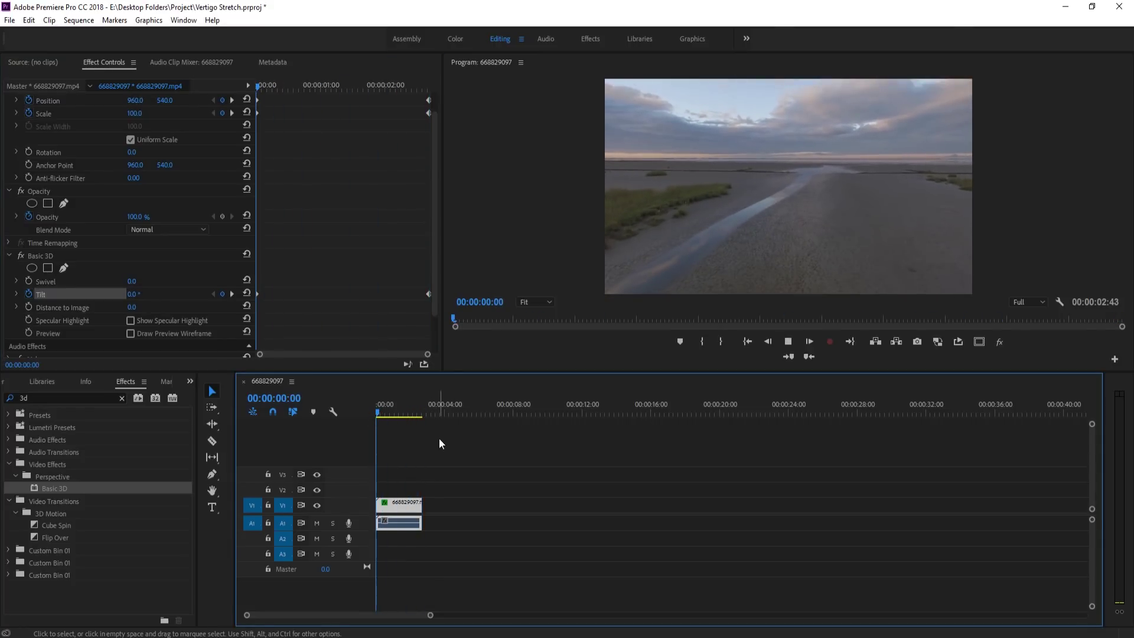
Step: Replay the tilted dolly zoom several times, then drag another 668829097.mp4 copy from the Project panel
{"action": "key", "text": "space"}
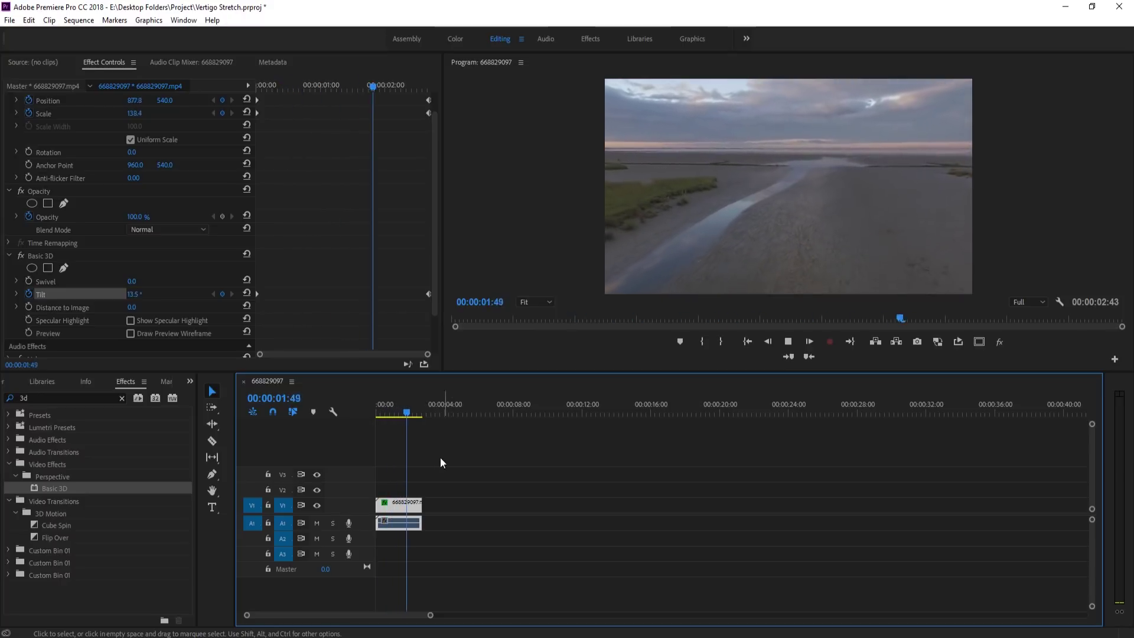
{"action": "left_click_drag", "start_coordinate": [412, 411], "coordinate": [377, 413]}
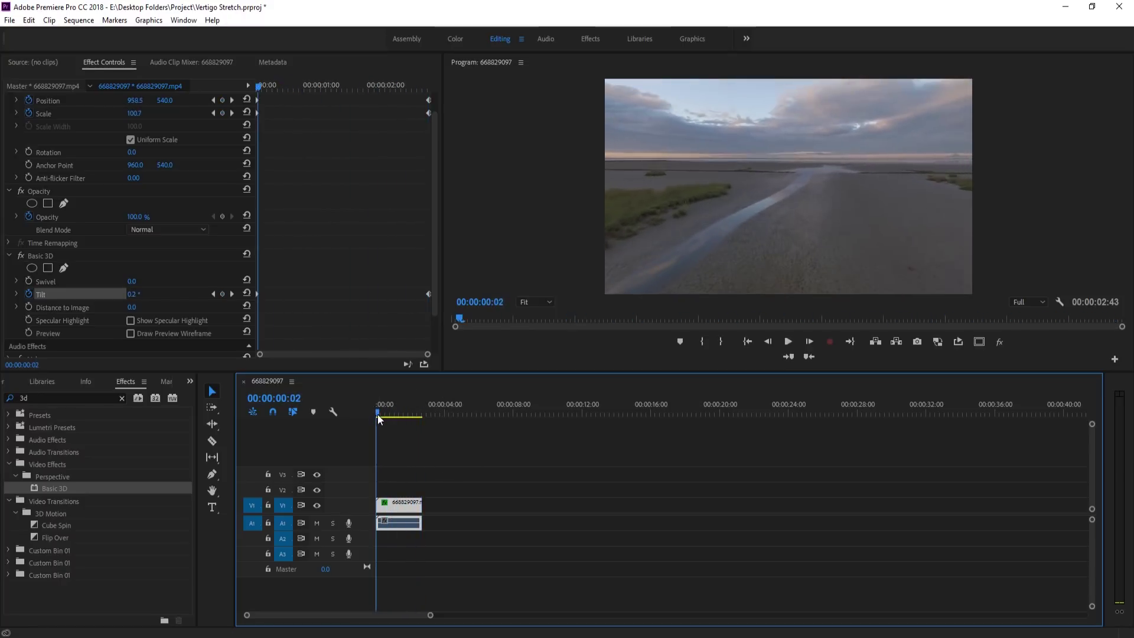
{"action": "key", "text": "space"}
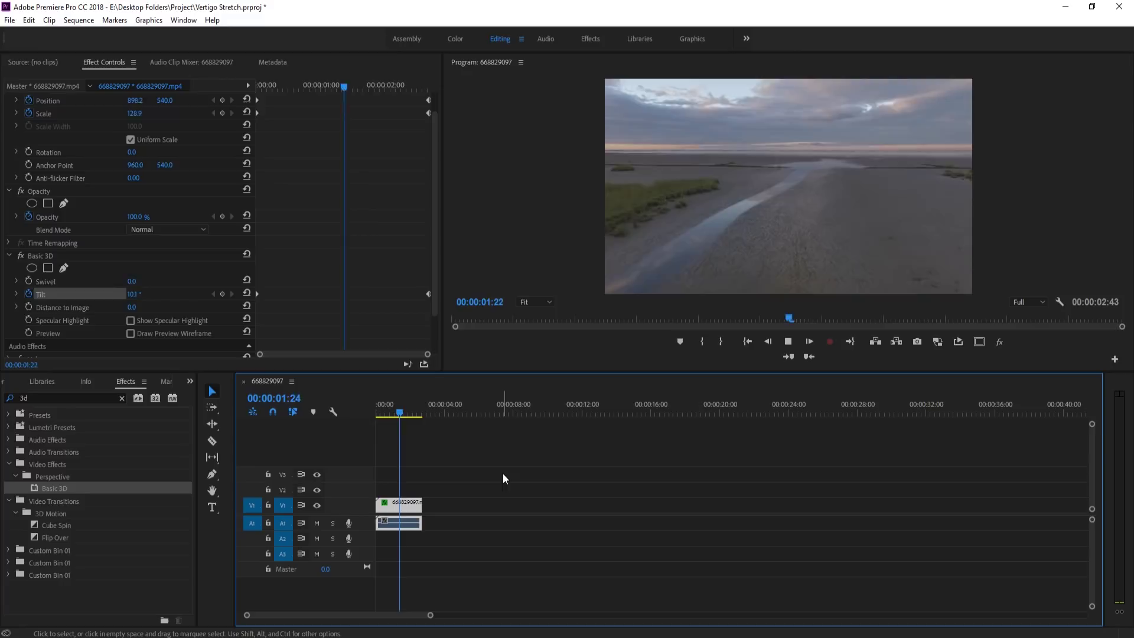
{"action": "key", "text": "Home"}
{"action": "key", "text": "space"}
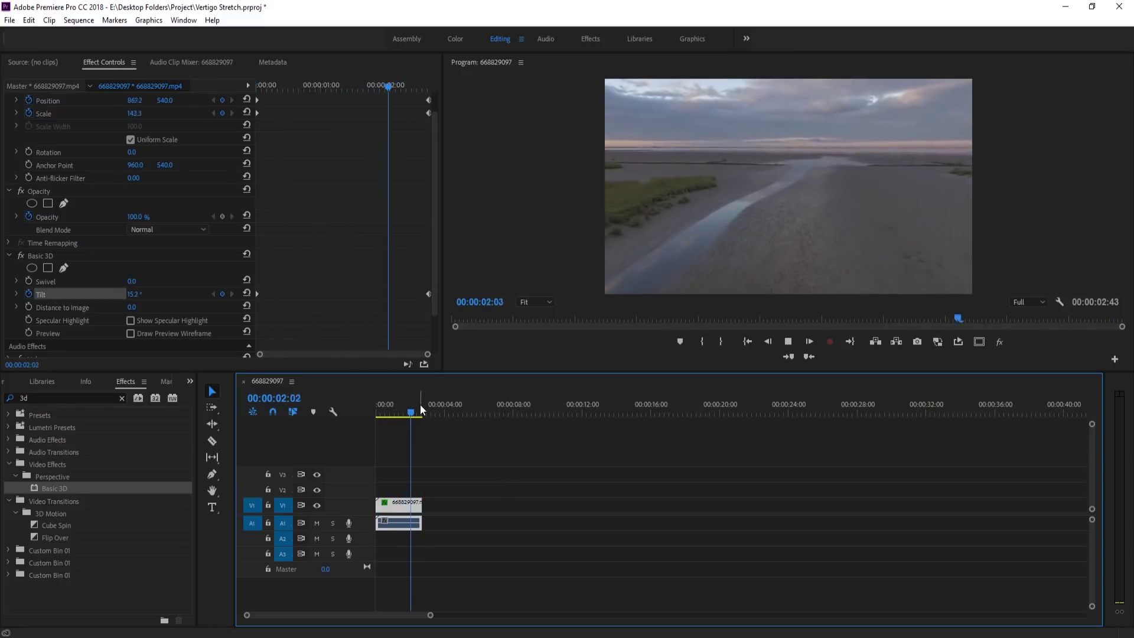
{"action": "left_click_drag", "start_coordinate": [419, 404], "coordinate": [369, 405]}
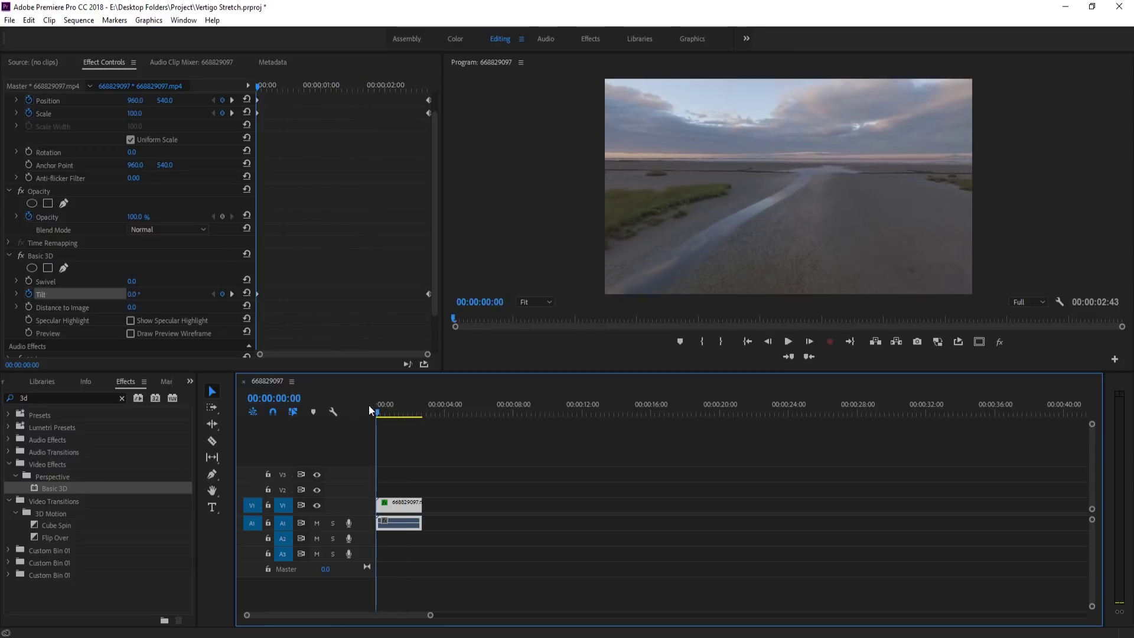
{"action": "key", "text": "space"}
{"action": "key", "text": "space"}
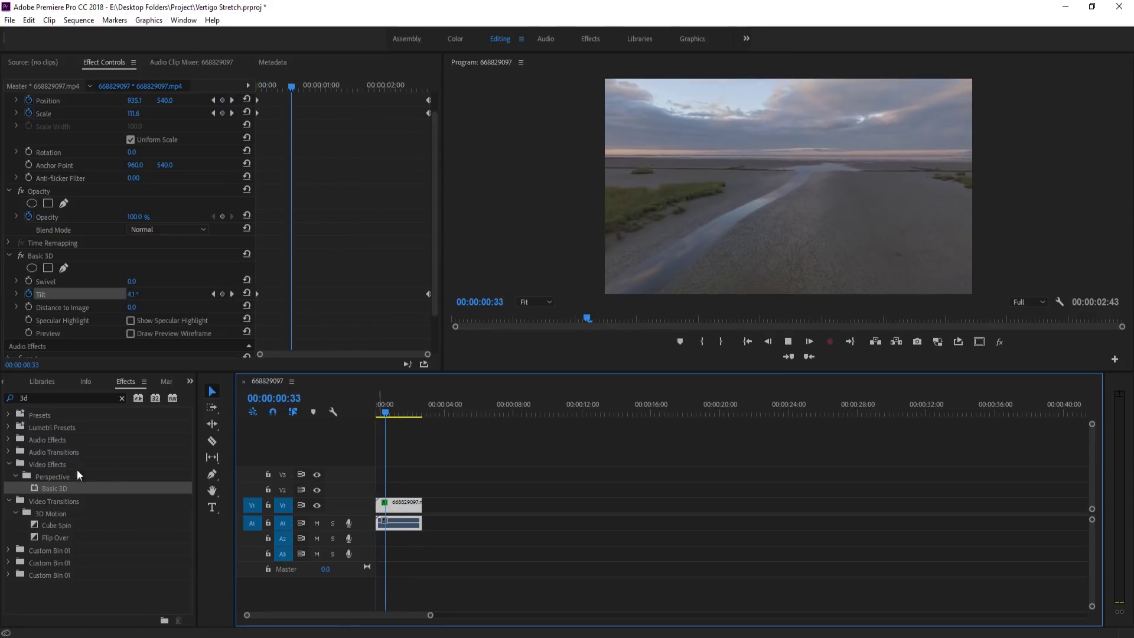
{"action": "left_click", "coordinate": [14, 381]}
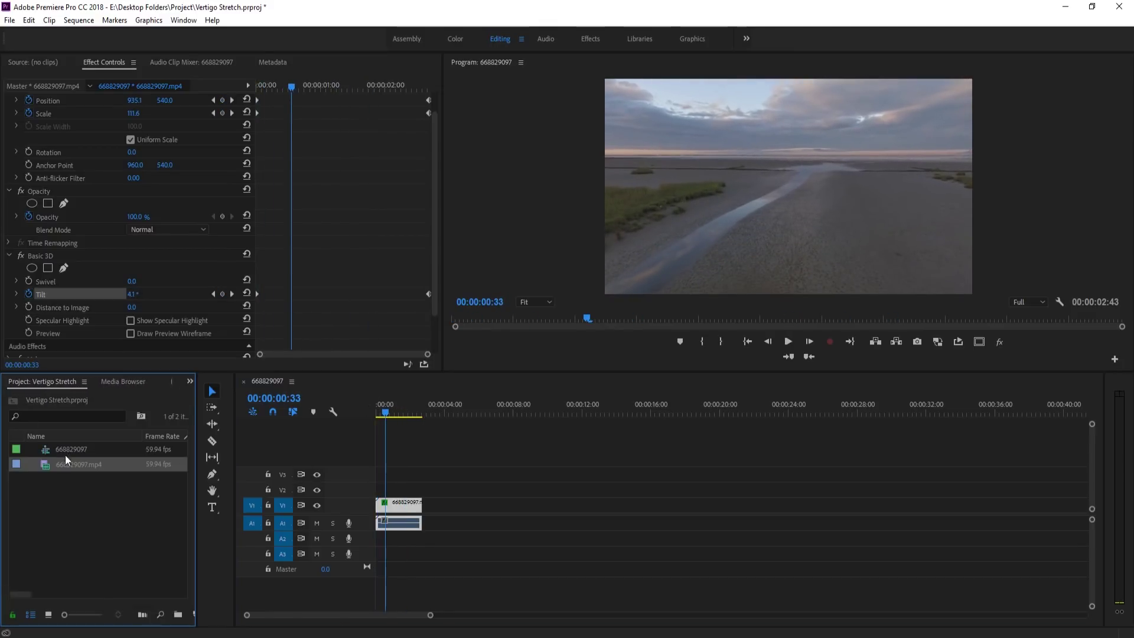
{"action": "left_click_drag", "start_coordinate": [64, 454], "coordinate": [490, 507]}
Step: Drop the unedited 668829097.mp4 copy near 00:00:06 on V1 and scrub between both clips
{"action": "left_click", "coordinate": [507, 408]}
{"action": "left_click_drag", "start_coordinate": [510, 400], "coordinate": [378, 414]}
{"action": "left_click", "coordinate": [497, 407]}
{"action": "left_click_drag", "start_coordinate": [498, 405], "coordinate": [493, 403]}
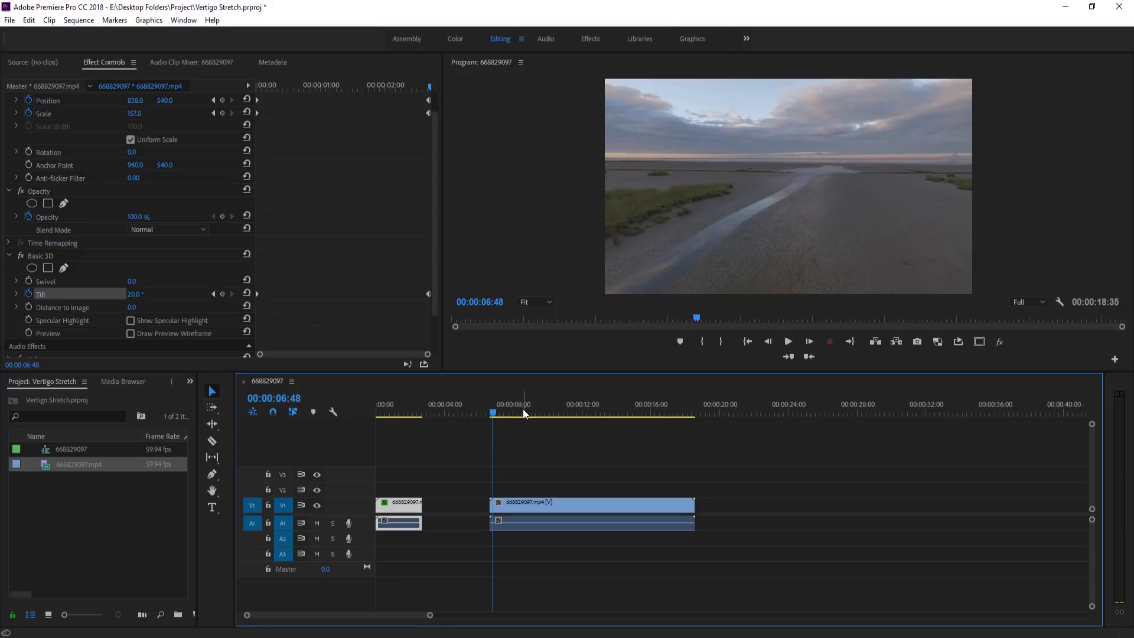
{"action": "left_click_drag", "start_coordinate": [387, 413], "coordinate": [393, 413]}
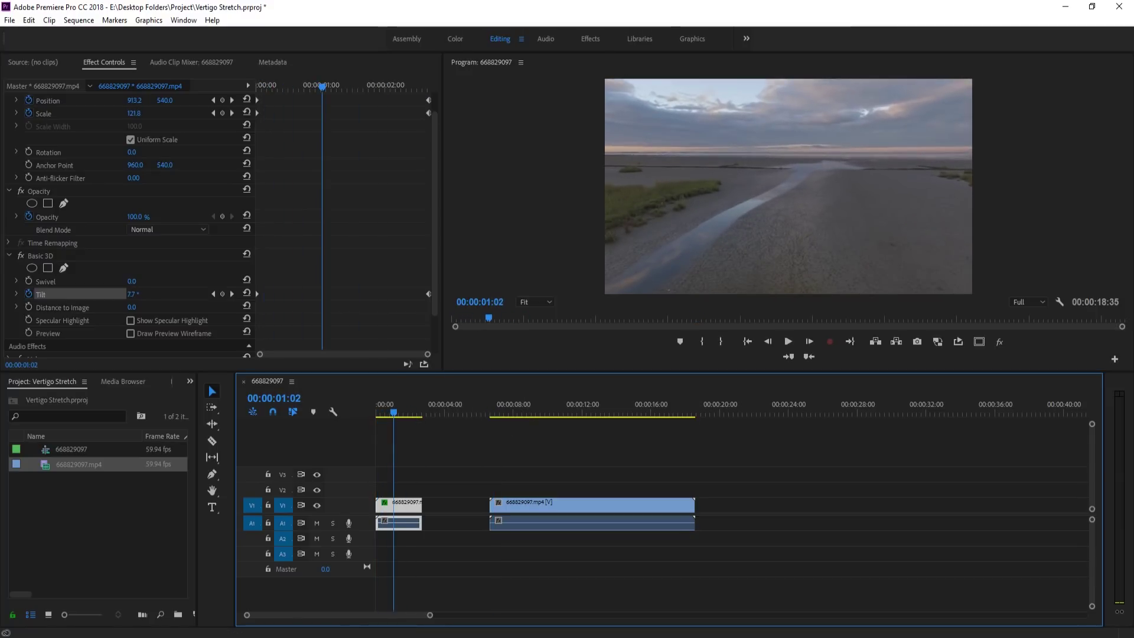